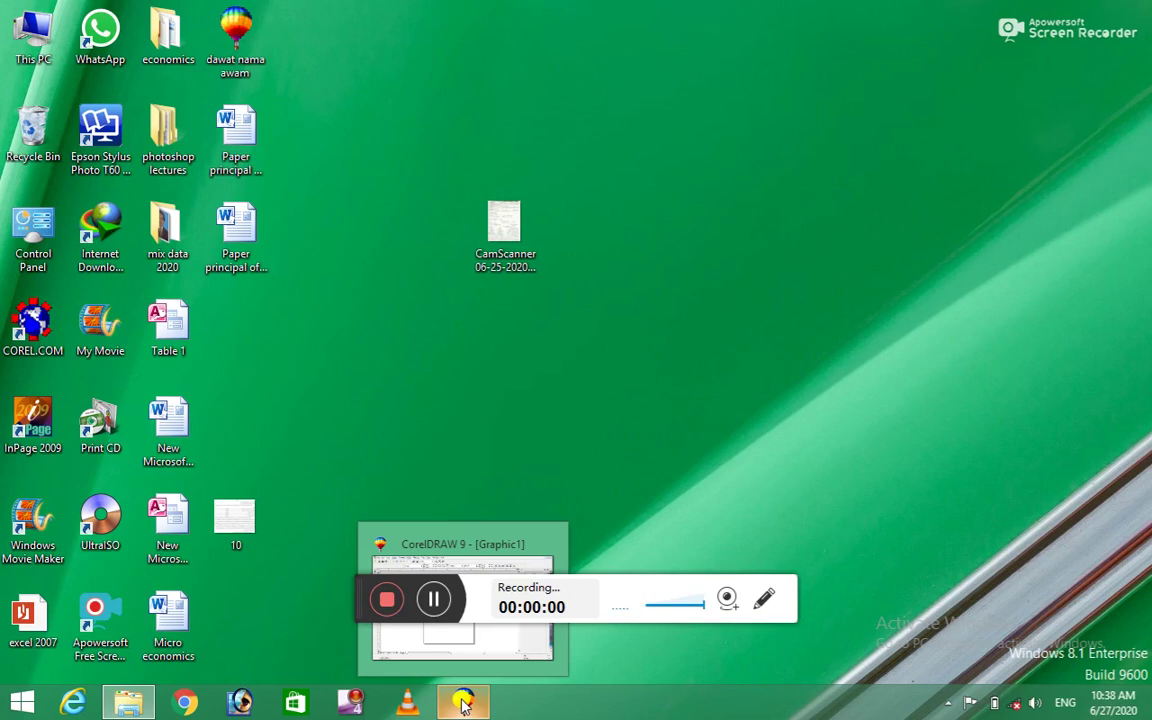
- Delete the old perspective-skewed shape from the CorelDRAW page
{"action": "left_click", "coordinate": [463, 705]}
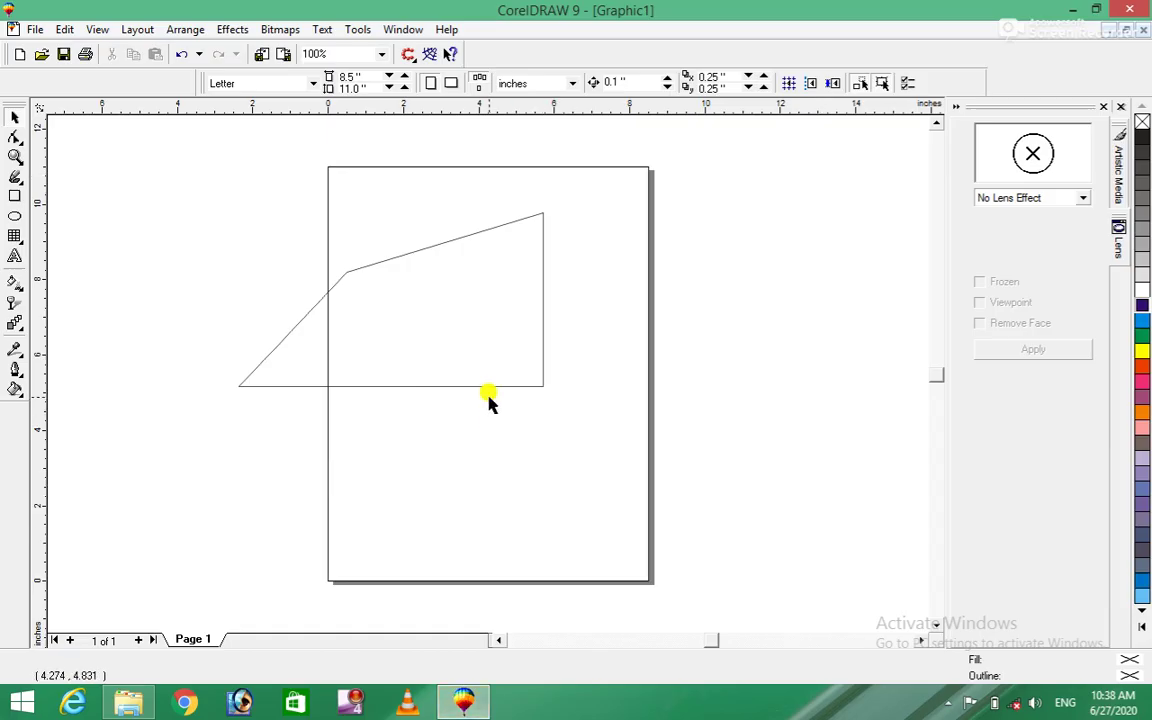
{"action": "left_click", "coordinate": [493, 345]}
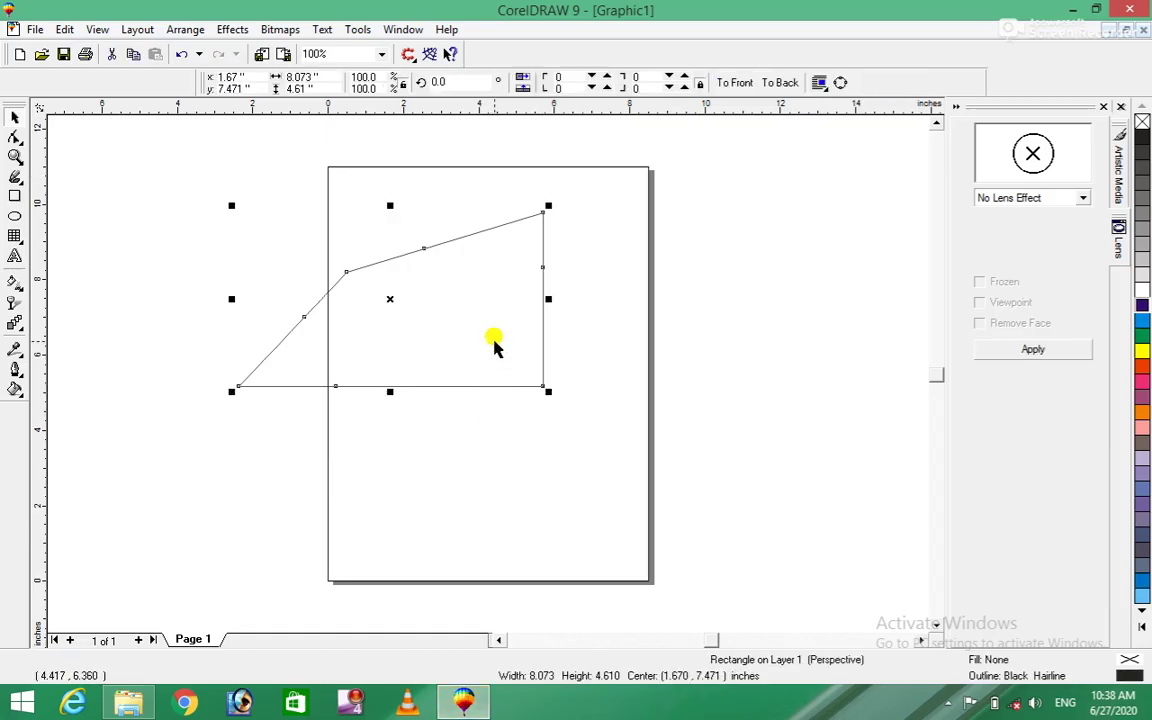
{"action": "key", "text": "Delete"}
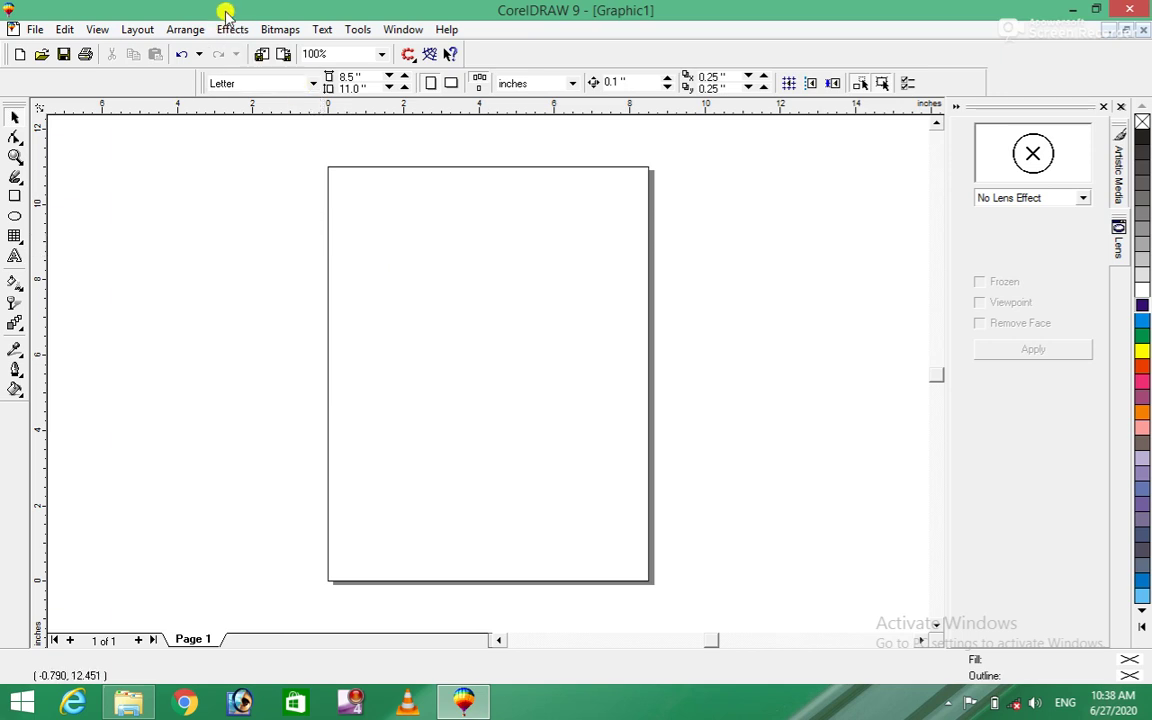
{"action": "left_click", "coordinate": [228, 28]}
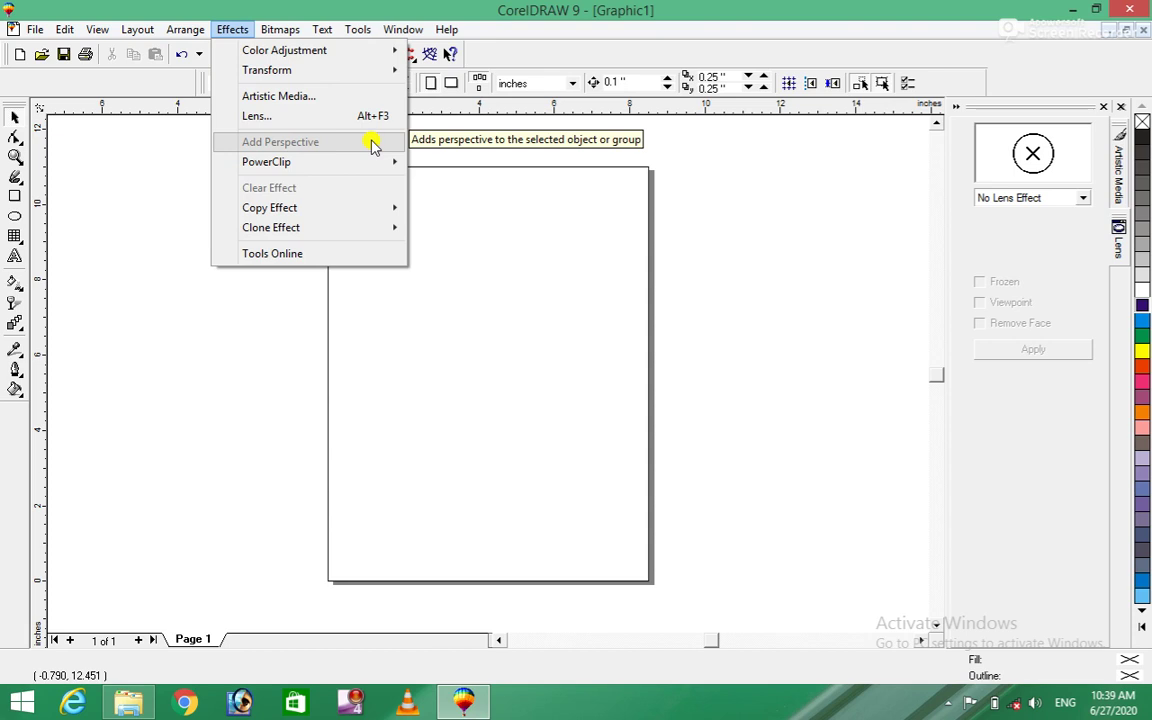
{"action": "left_click", "coordinate": [13, 197]}
- Draw a rectangle over the page's left edge and add perspective, pulling its top-left corner down
{"action": "mouse_move", "coordinate": [242, 251]}
{"action": "left_mouse_down"}
{"action": "mouse_move", "coordinate": [486, 352]}
{"action": "mouse_move", "coordinate": [562, 434]}
{"action": "left_mouse_up"}
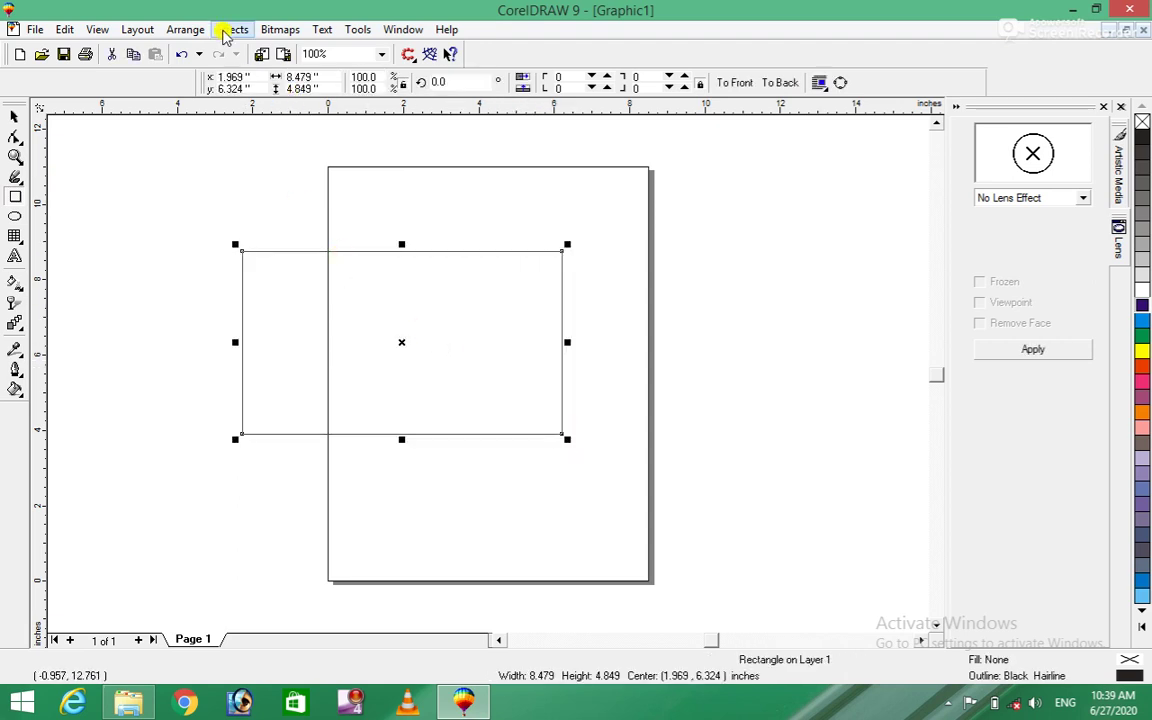
{"action": "left_click", "coordinate": [228, 30]}
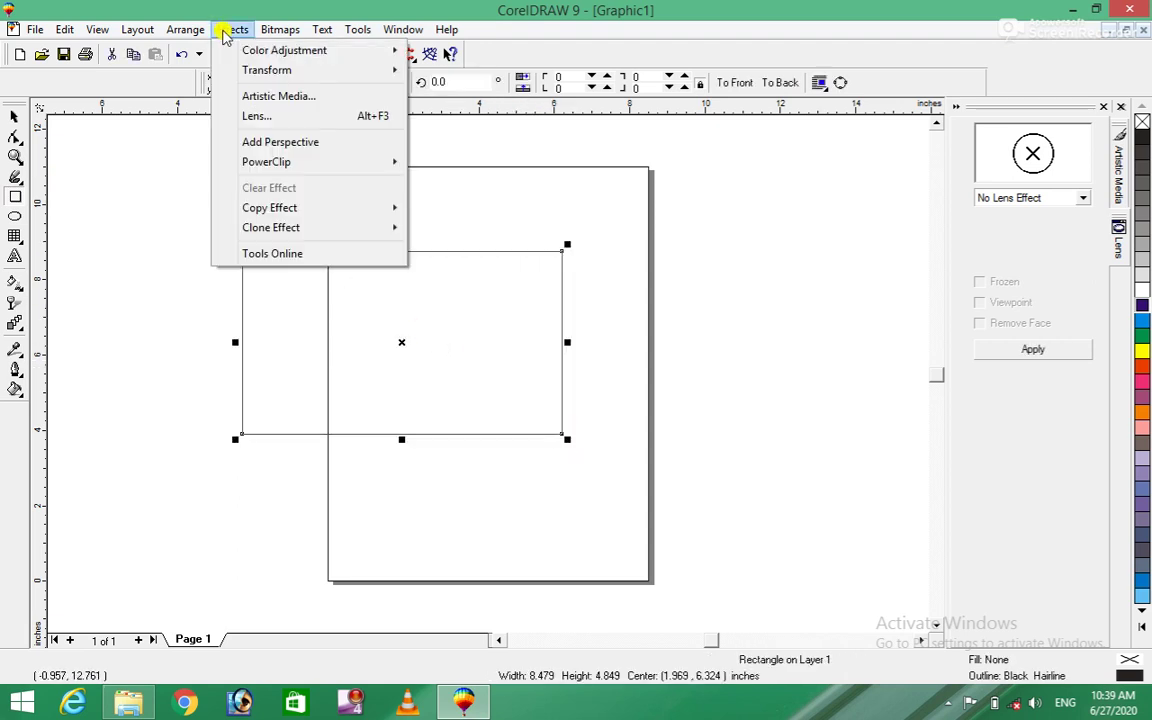
{"action": "left_click", "coordinate": [294, 146]}
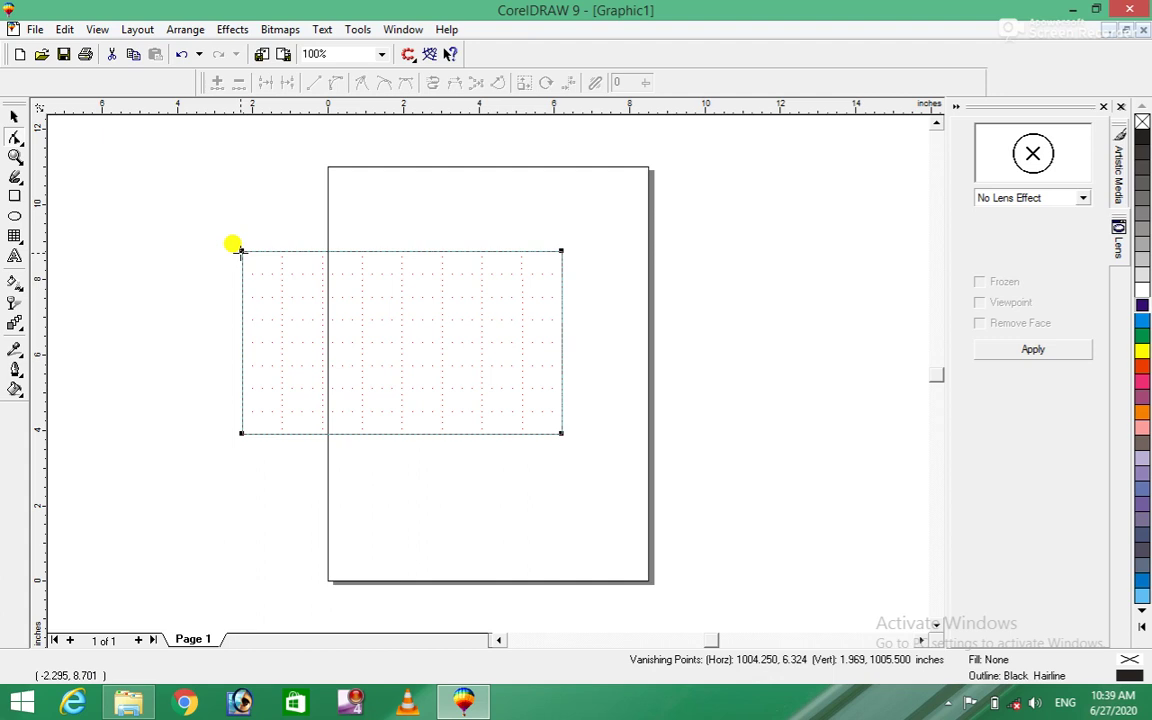
{"action": "left_click_drag", "start_coordinate": [241, 253], "coordinate": [327, 310]}
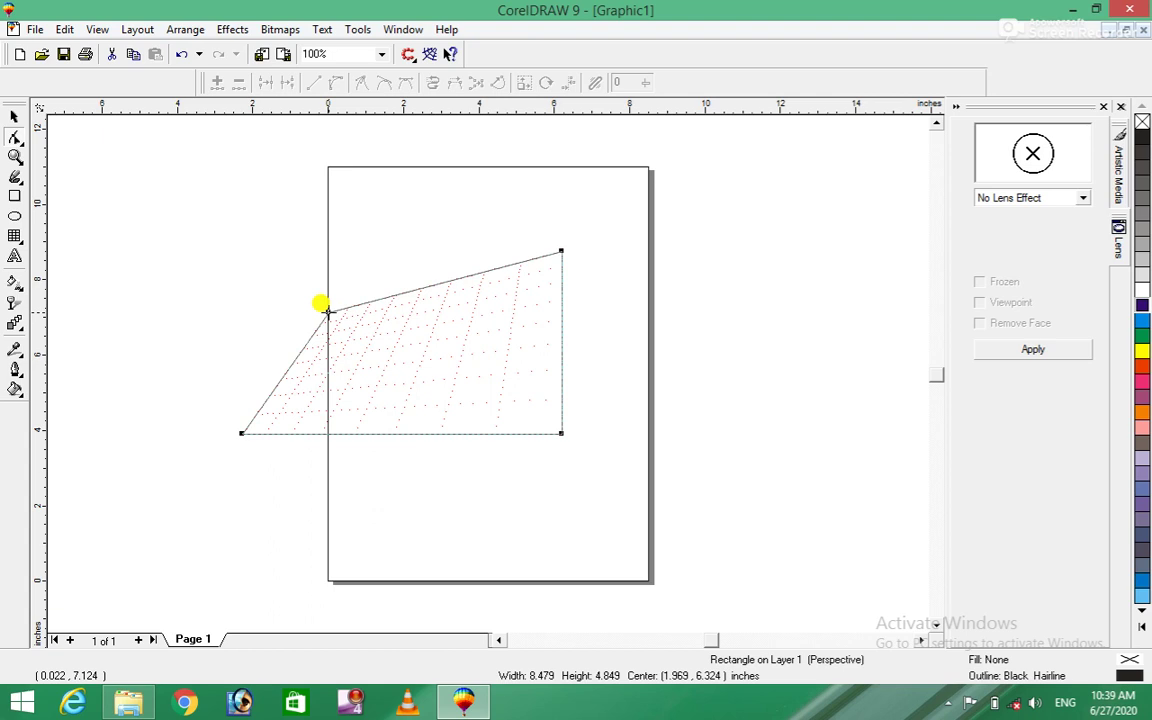
{"action": "left_click", "coordinate": [15, 117]}
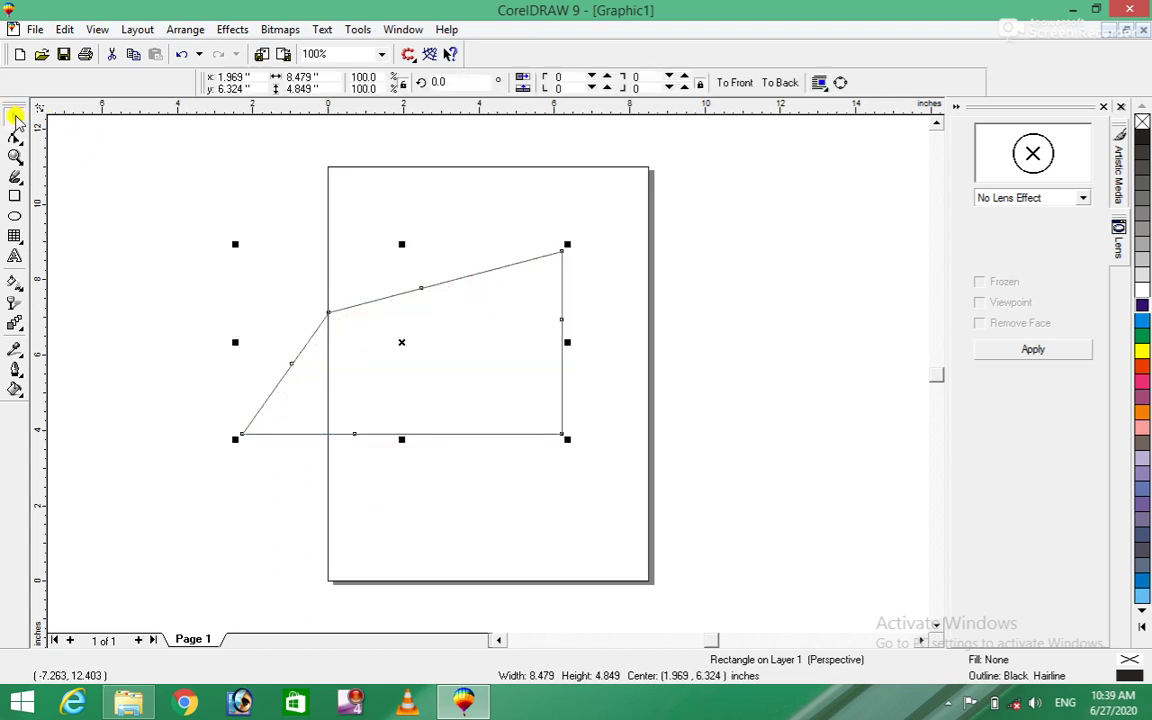
{"action": "left_click", "coordinate": [195, 480]}
- Drag the green-background portrait from the Explorer photos folder onto the CorelDRAW page
{"action": "left_click", "coordinate": [128, 703]}
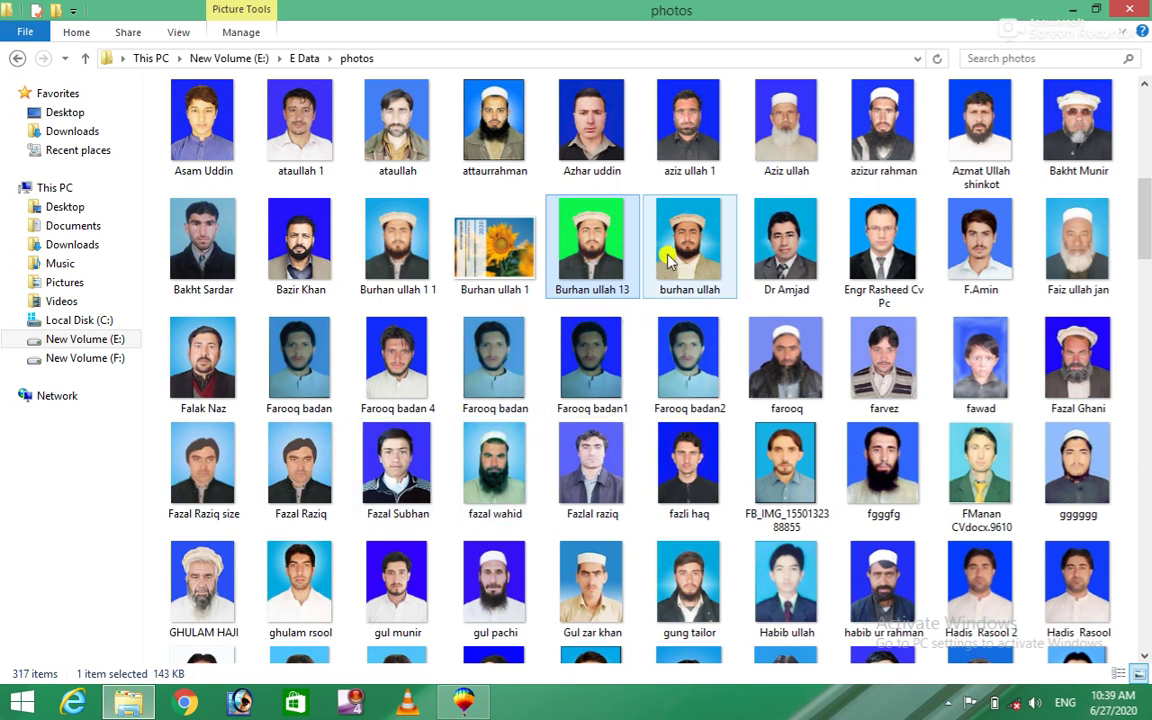
{"action": "left_click_drag", "start_coordinate": [612, 257], "coordinate": [455, 697]}
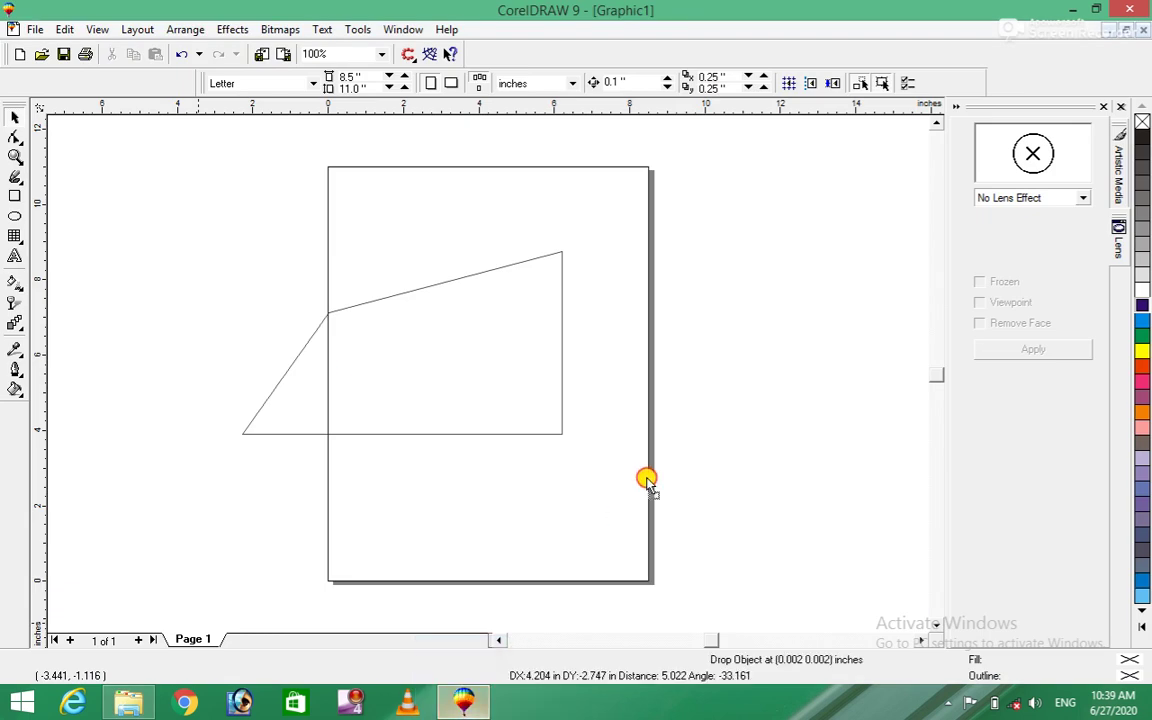
{"action": "mouse_move", "coordinate": [455, 697]}
{"action": "left_mouse_down"}
{"action": "mouse_move", "coordinate": [732, 354]}
{"action": "mouse_move", "coordinate": [486, 163]}
{"action": "left_mouse_up"}
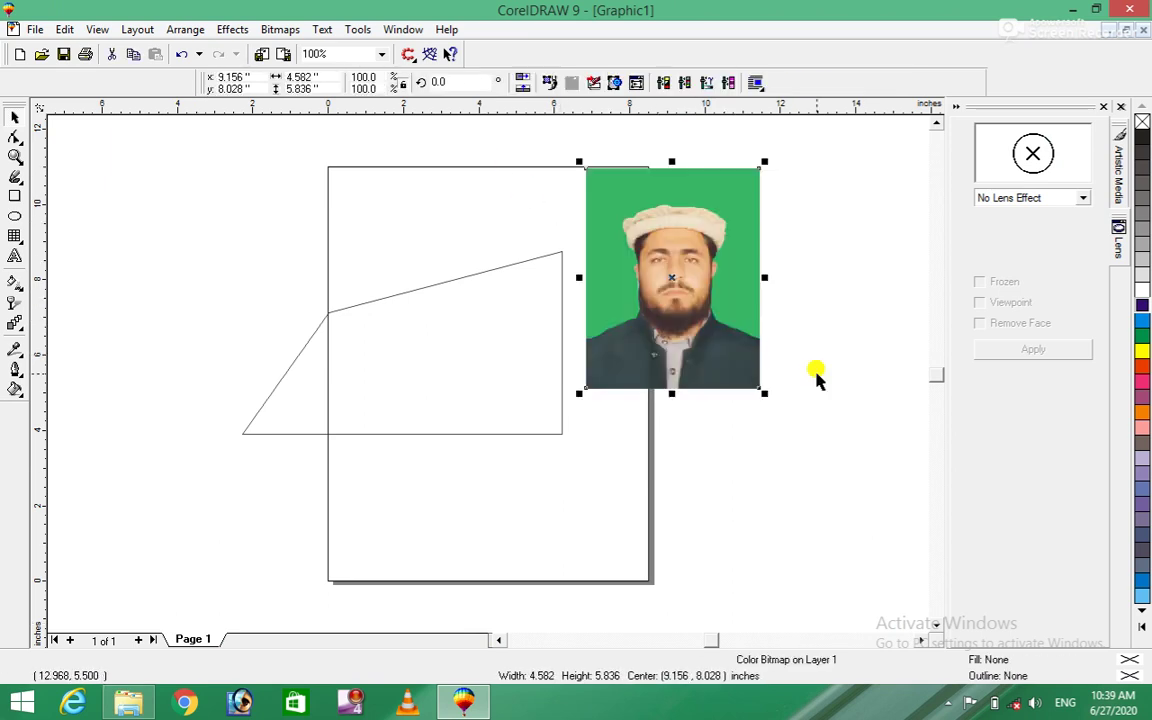
- Enlarge the portrait photo and PowerClip it inside the perspective-skewed rectangle
{"action": "left_click_drag", "start_coordinate": [758, 386], "coordinate": [876, 537]}
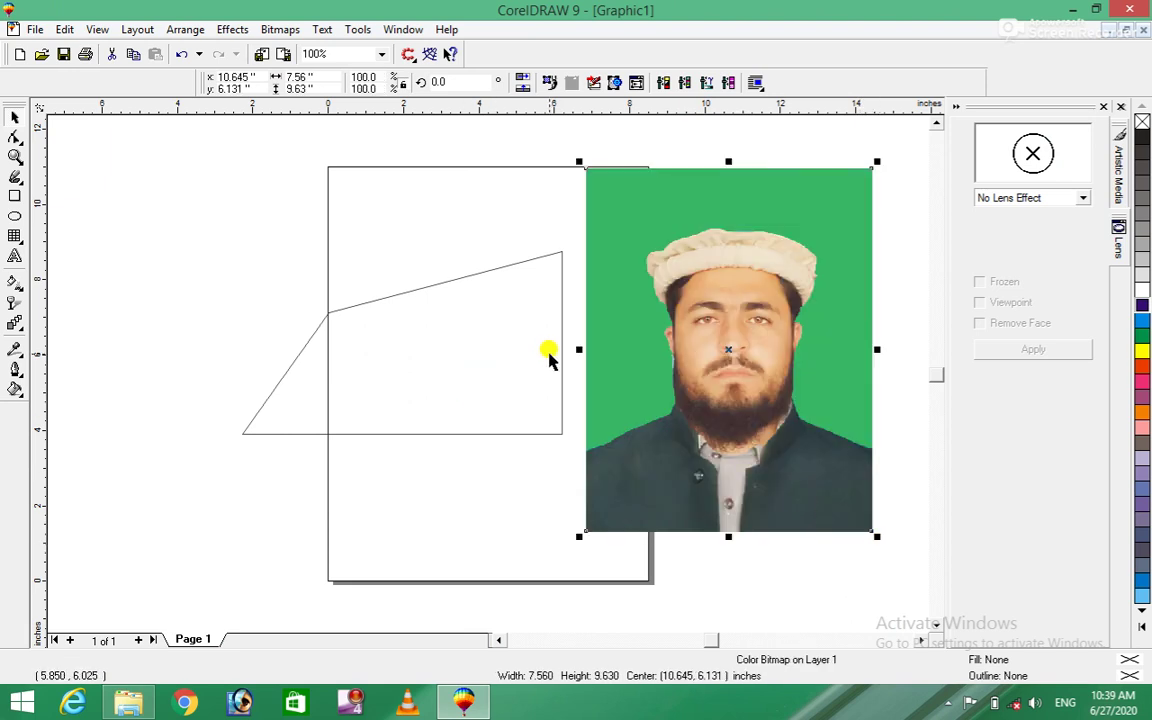
{"action": "left_click", "coordinate": [422, 366]}
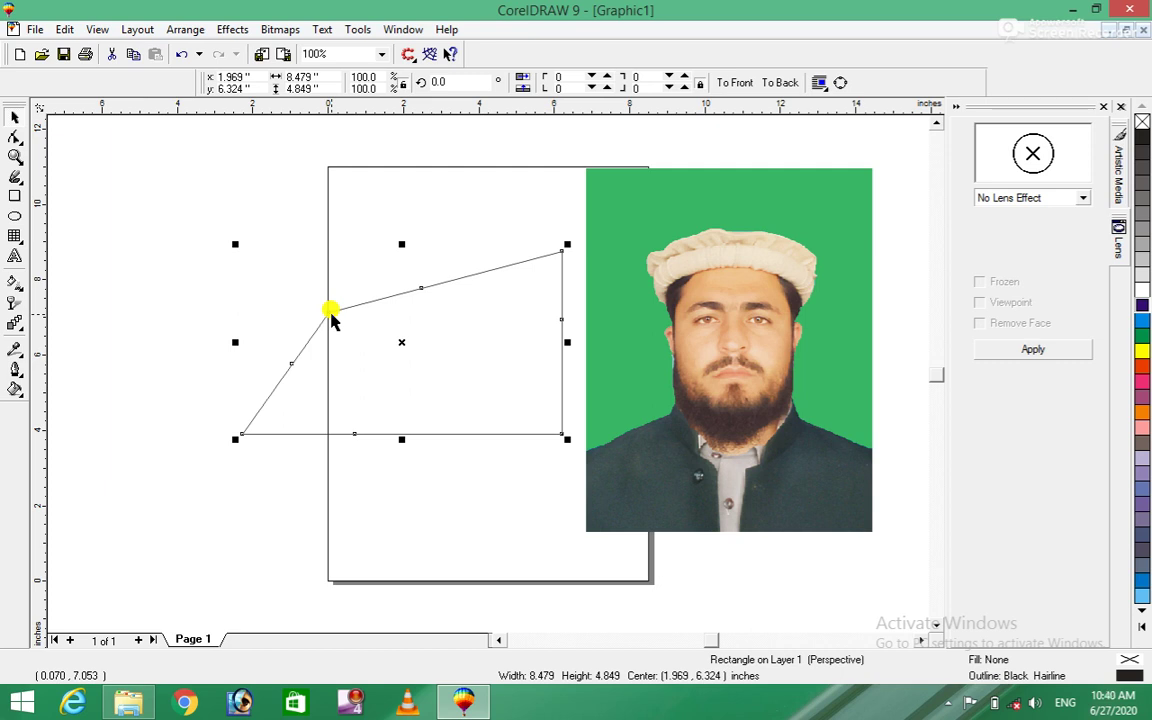
{"action": "left_click", "coordinate": [706, 345]}
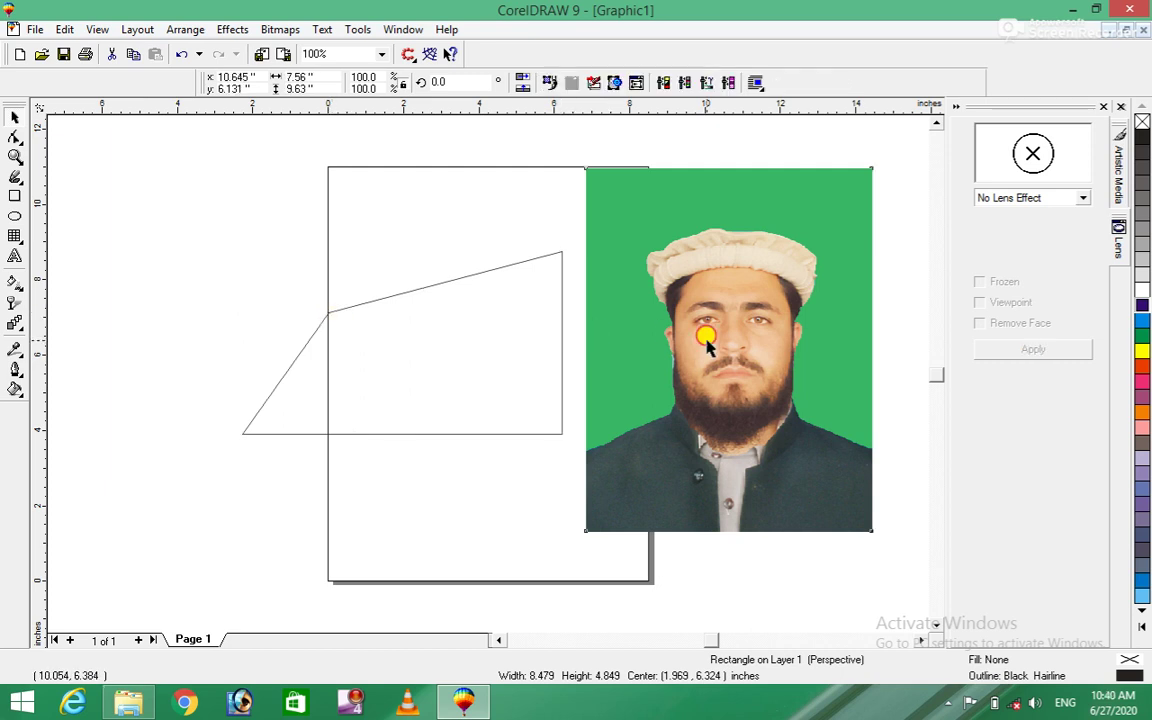
{"action": "left_click", "coordinate": [232, 29]}
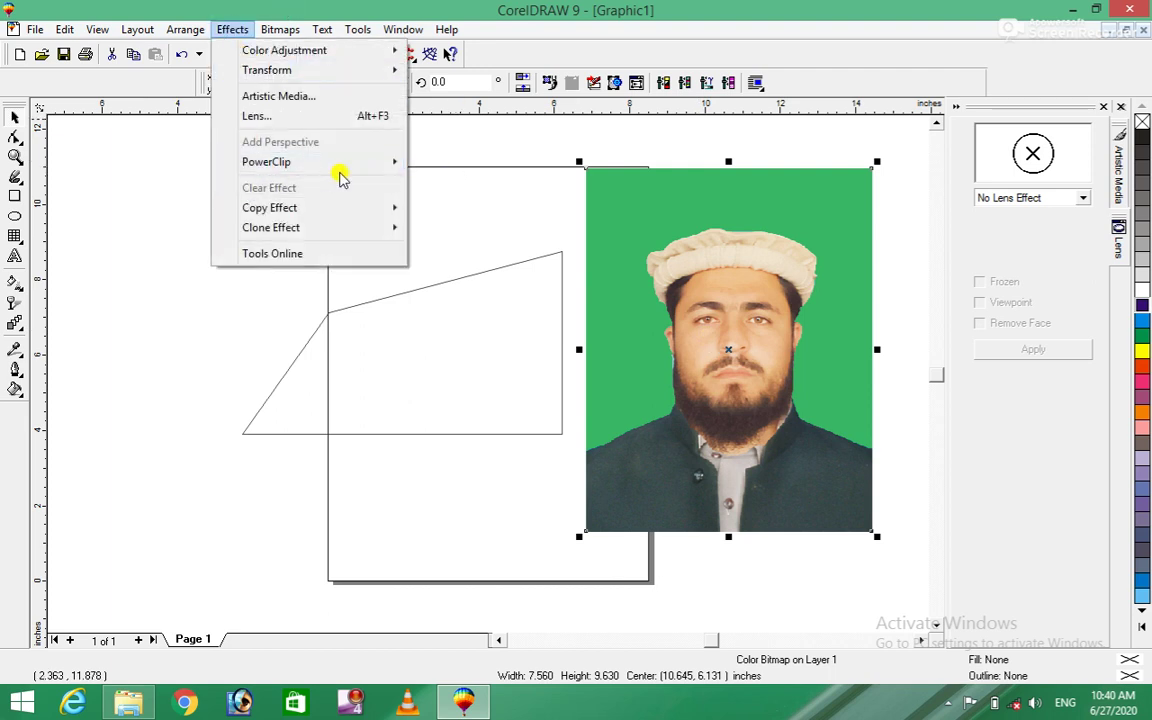
{"action": "mouse_move", "coordinate": [300, 162]}
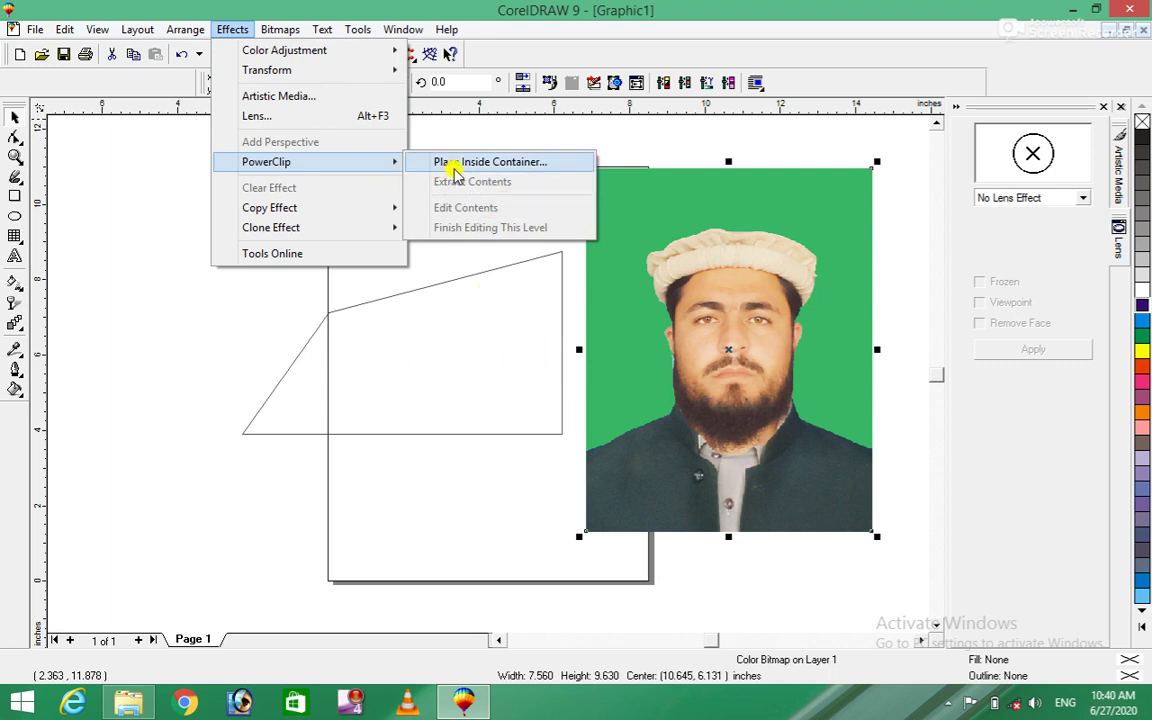
{"action": "left_click", "coordinate": [542, 163]}
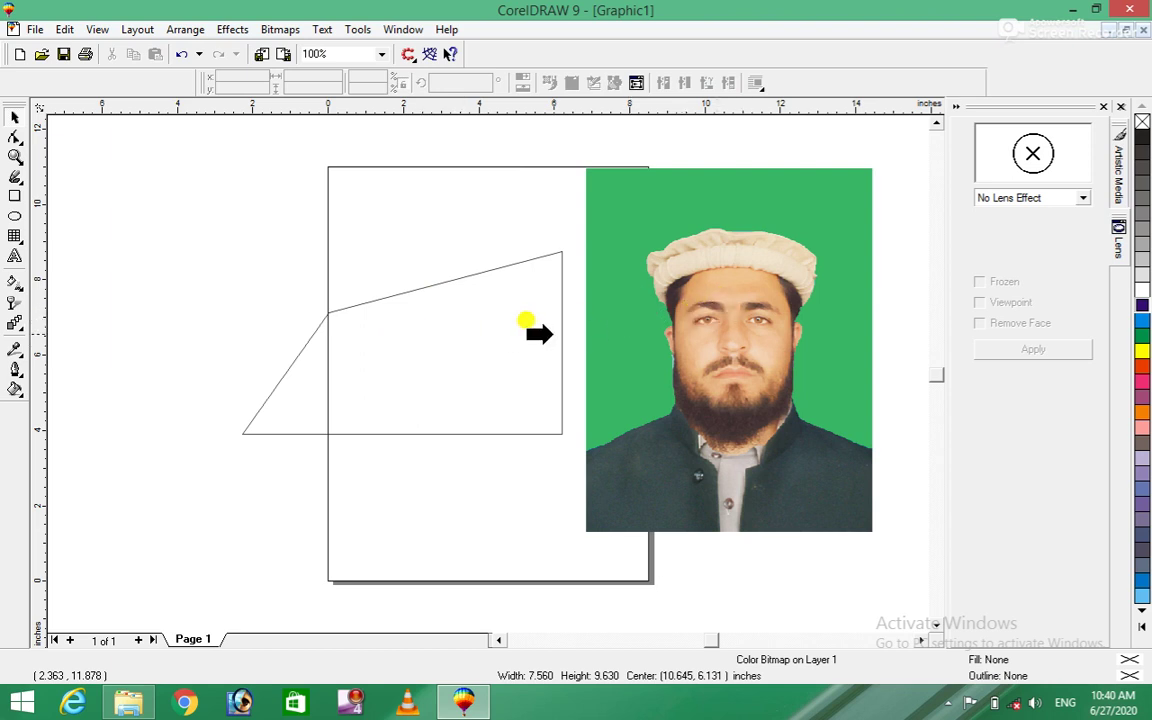
{"action": "left_click", "coordinate": [386, 336]}
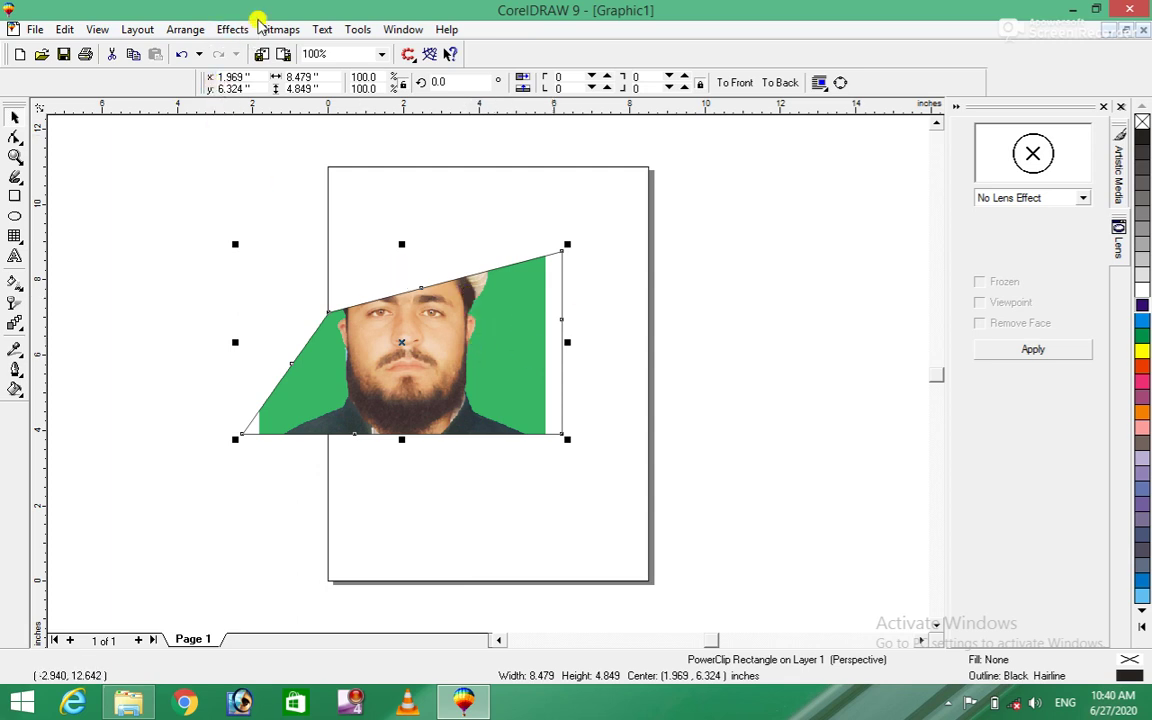
{"action": "left_click", "coordinate": [246, 29]}
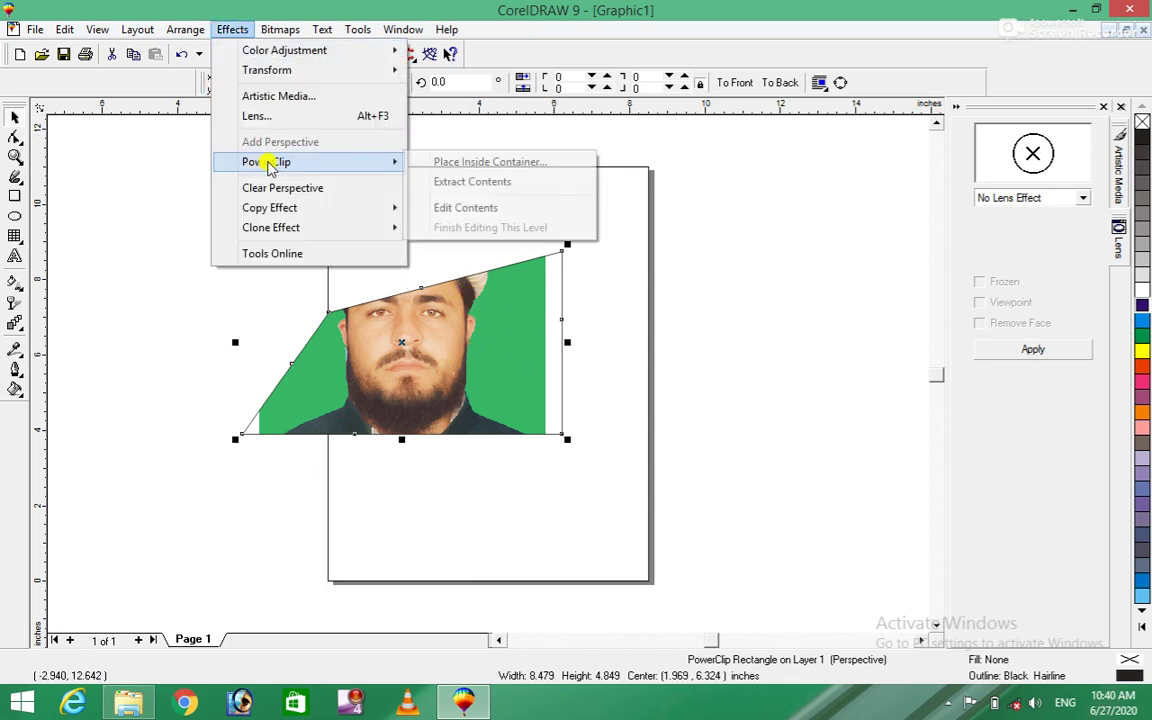
- Edit the PowerClip contents, scaling the portrait to 5.894 by 7.508 inches and recentring it
{"action": "left_click", "coordinate": [476, 208]}
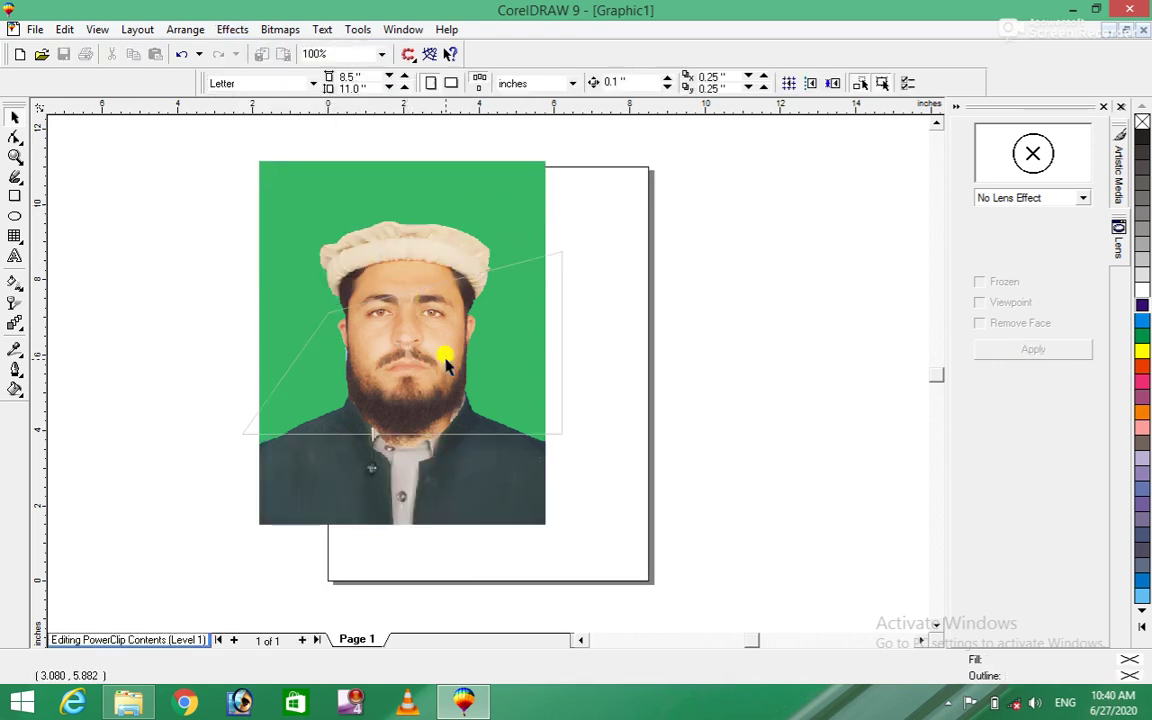
{"action": "mouse_move", "coordinate": [437, 360]}
{"action": "left_mouse_down"}
{"action": "mouse_move", "coordinate": [468, 391]}
{"action": "mouse_move", "coordinate": [473, 425]}
{"action": "mouse_move", "coordinate": [451, 427]}
{"action": "left_mouse_up"}
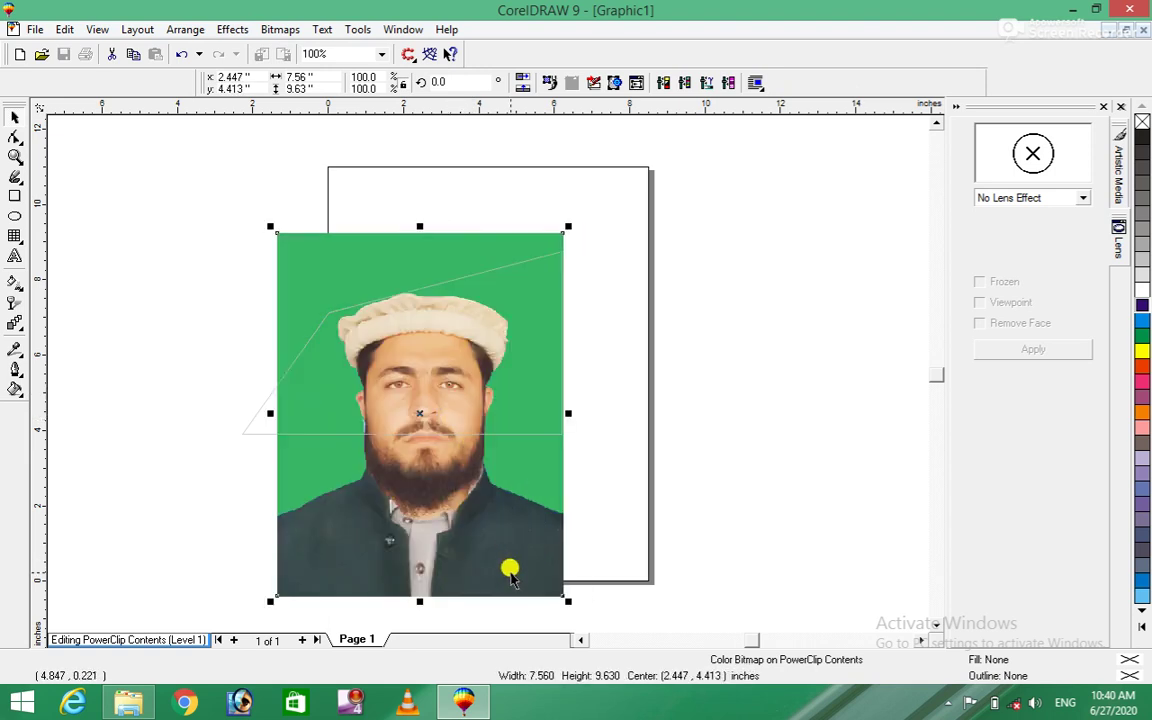
{"action": "left_click_drag", "start_coordinate": [567, 600], "coordinate": [543, 558]}
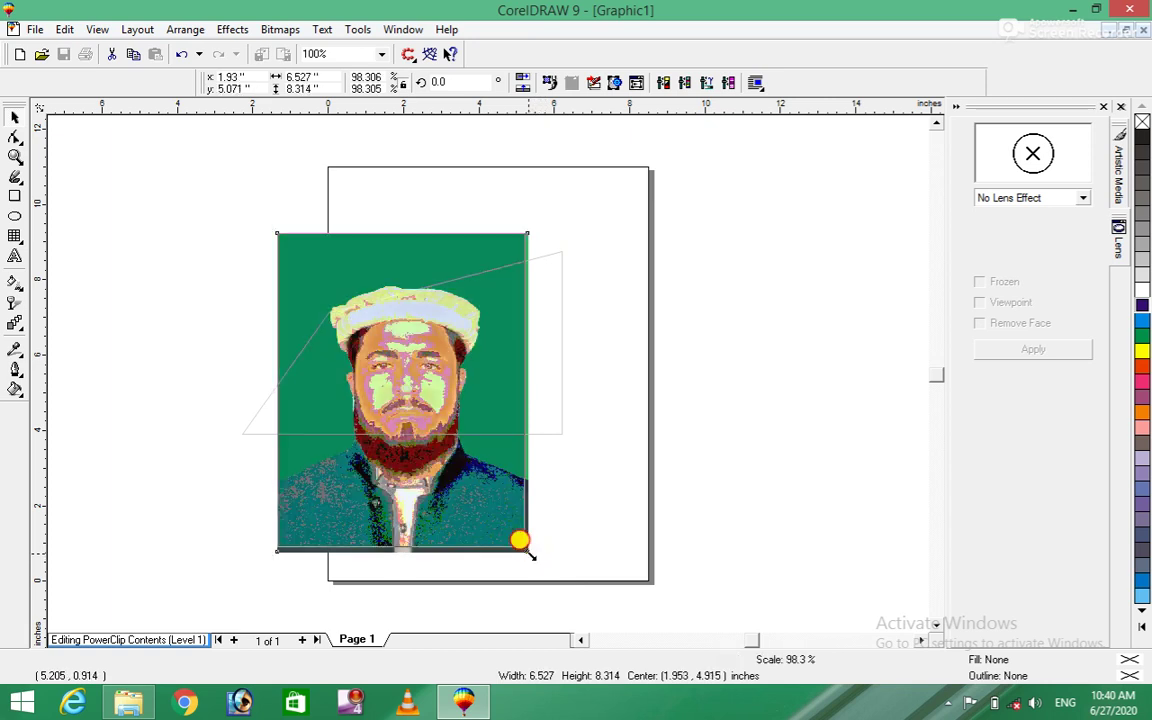
{"action": "left_click_drag", "start_coordinate": [533, 553], "coordinate": [505, 521]}
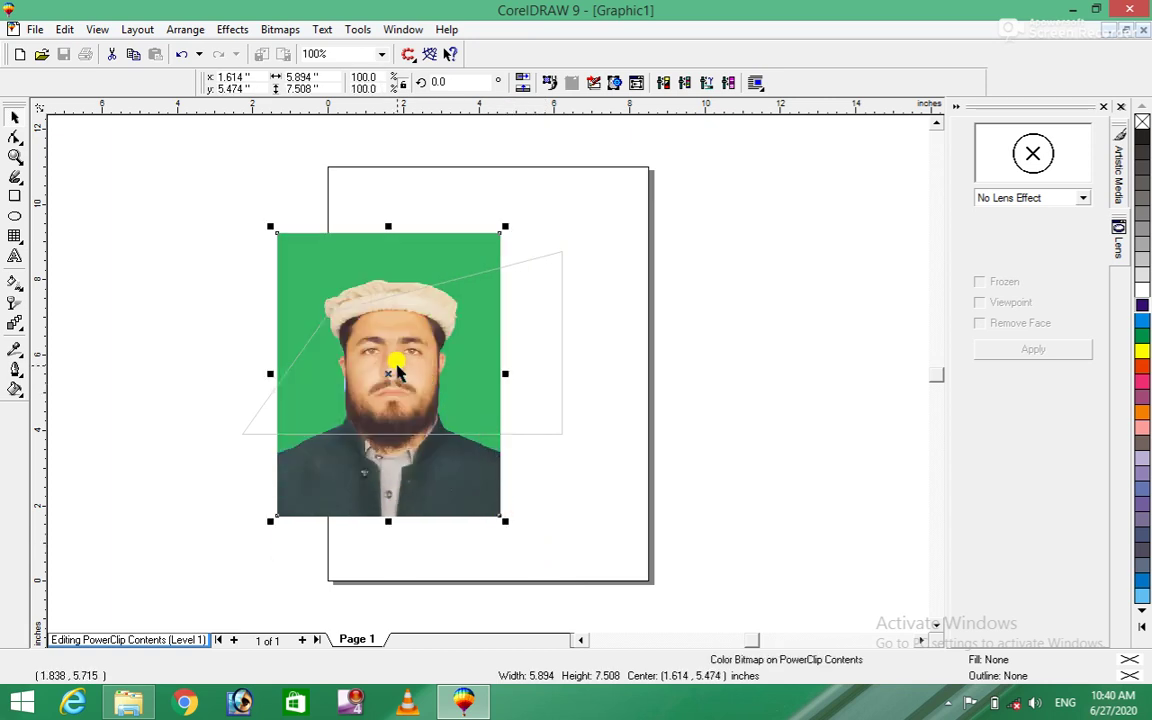
{"action": "left_click_drag", "start_coordinate": [392, 373], "coordinate": [440, 378]}
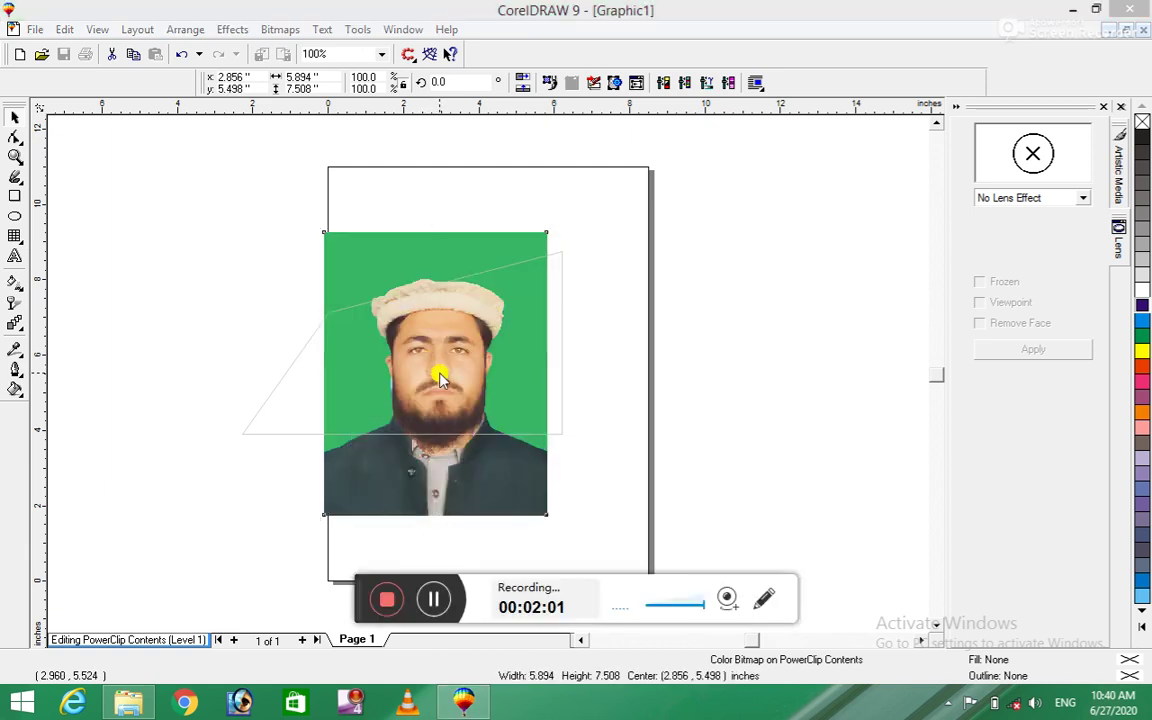
{"action": "left_click", "coordinate": [436, 597]}
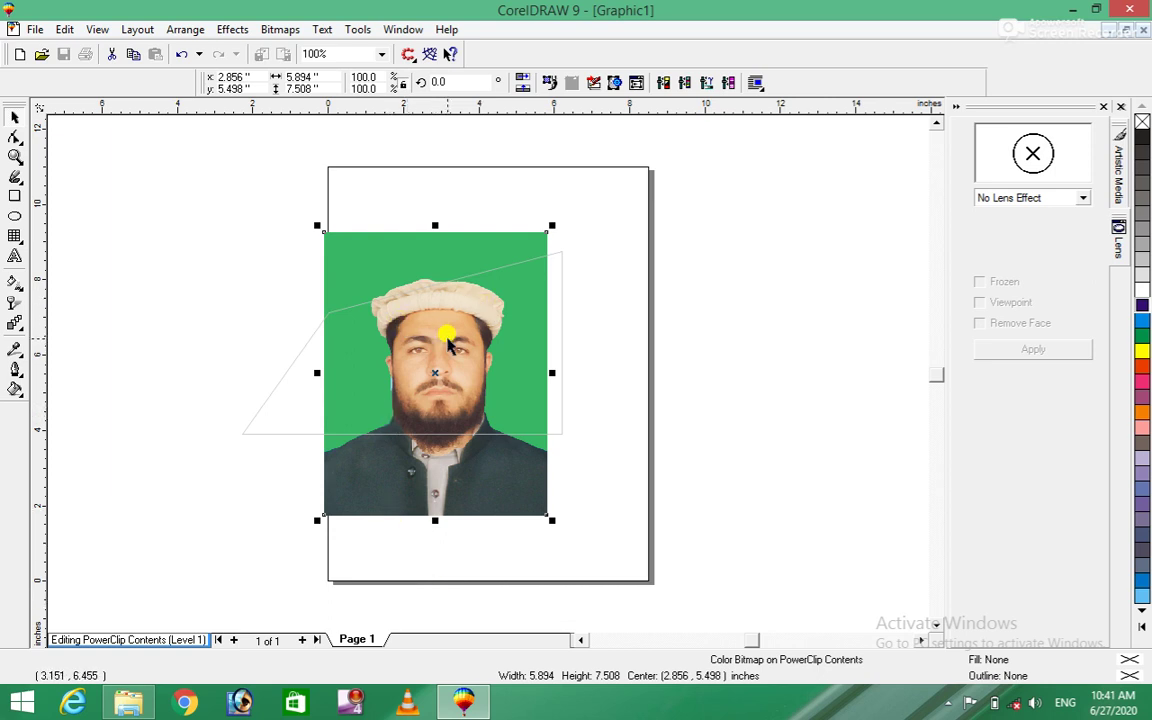
{"action": "left_click_drag", "start_coordinate": [447, 342], "coordinate": [452, 355]}
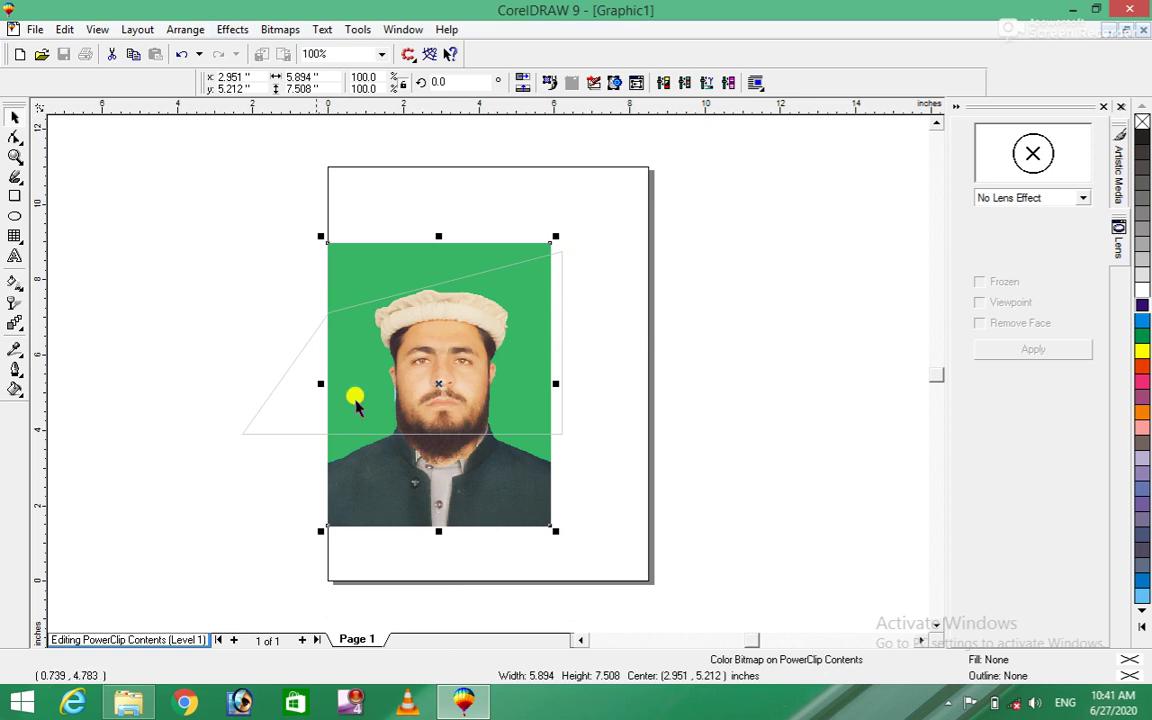
{"action": "left_click", "coordinate": [232, 29]}
{"action": "mouse_move", "coordinate": [266, 161]}
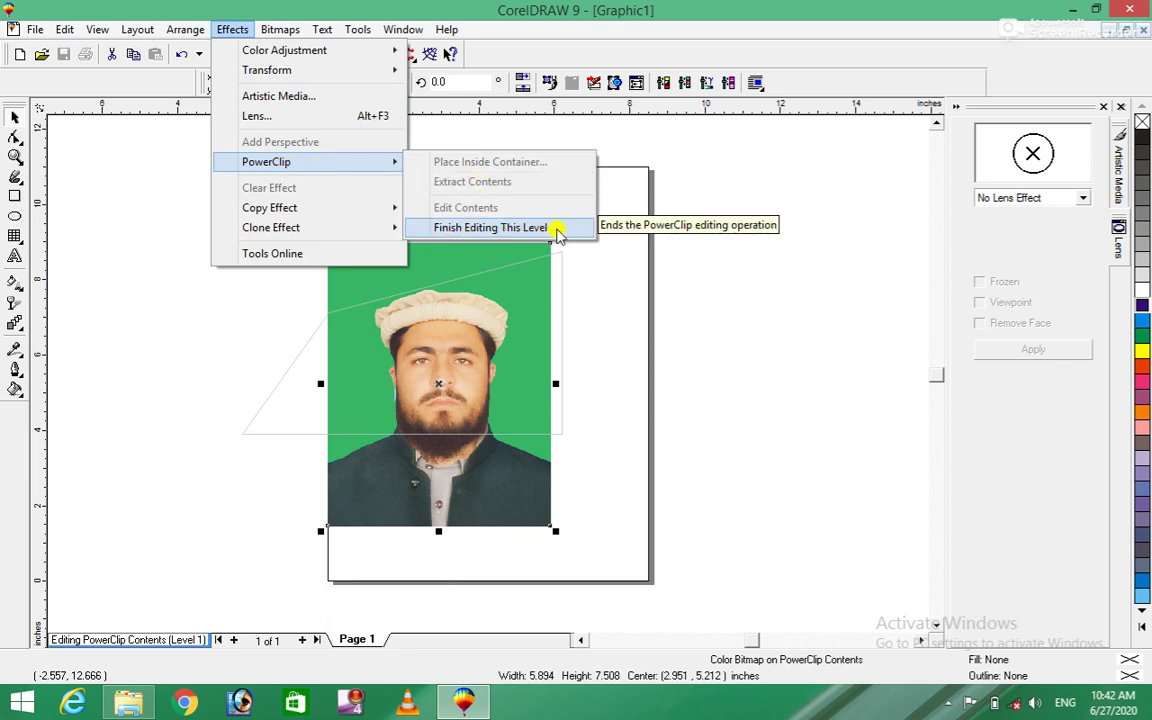
{"action": "left_click", "coordinate": [557, 229]}
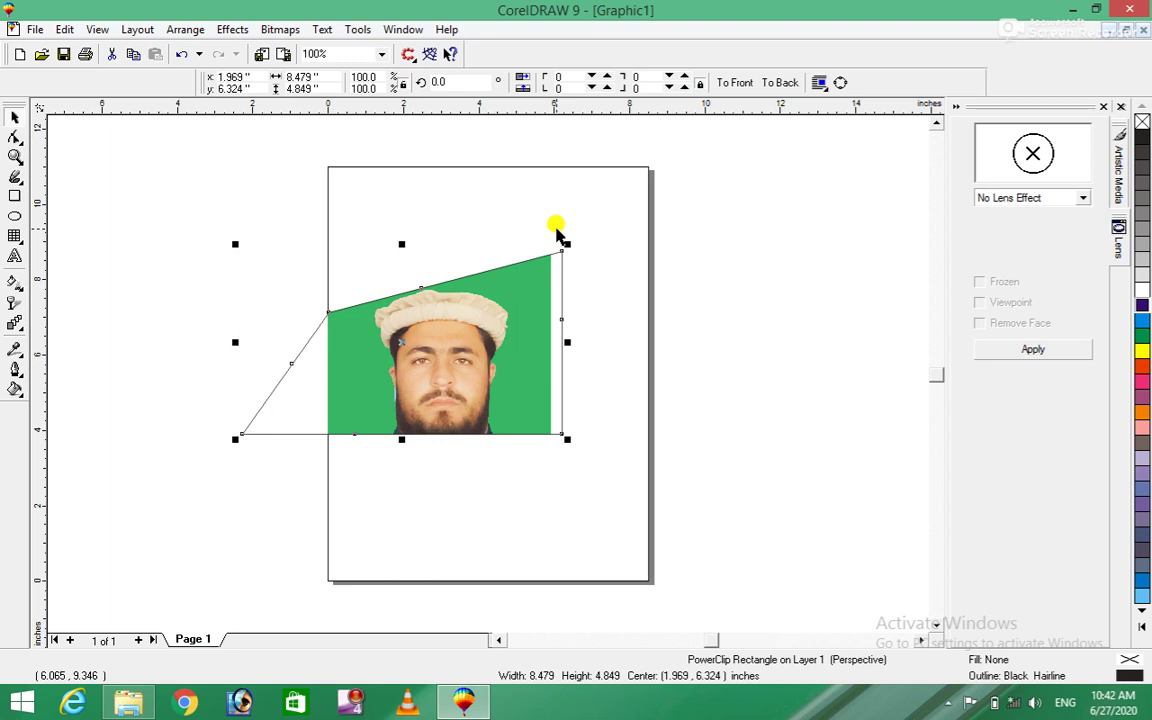
- Extract the portrait photo back out of the skewed frame
{"action": "left_click", "coordinate": [232, 30]}
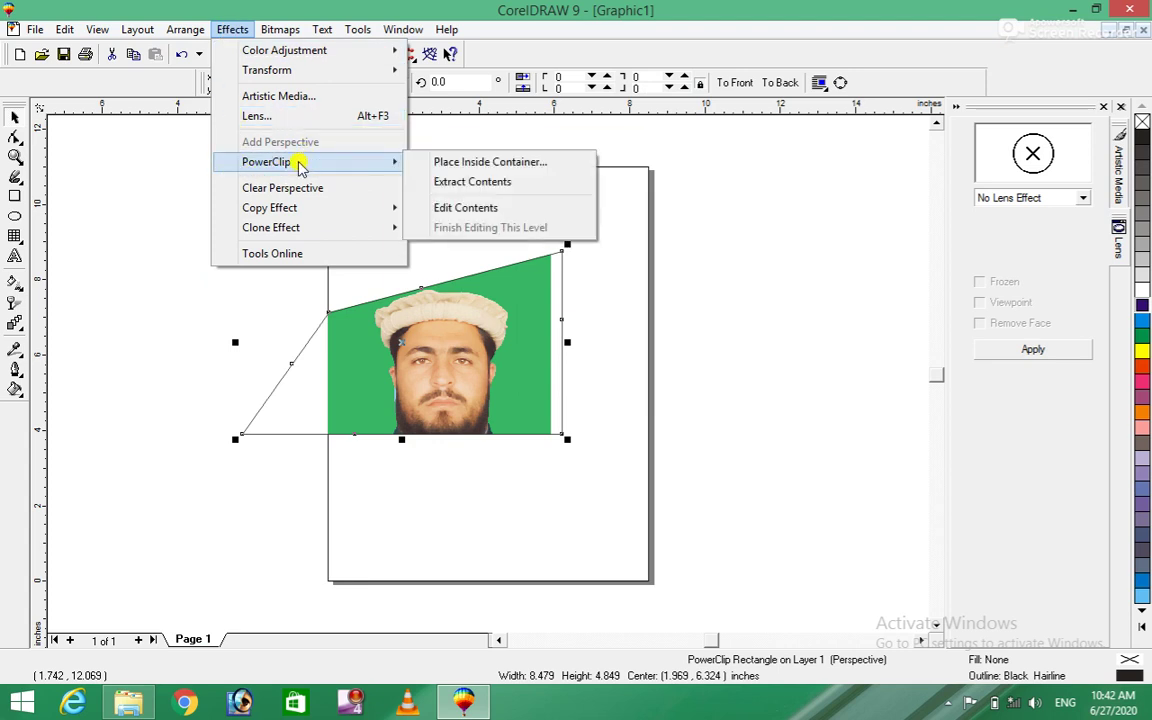
{"action": "left_click", "coordinate": [470, 182]}
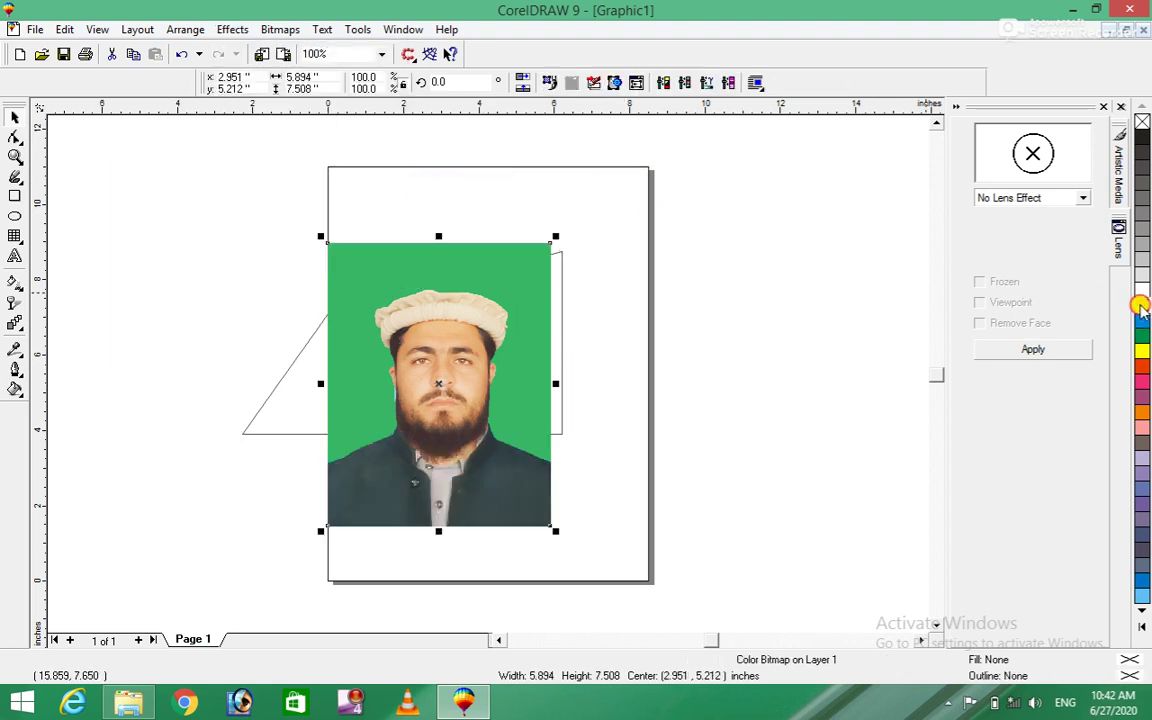
{"action": "left_click", "coordinate": [730, 330]}
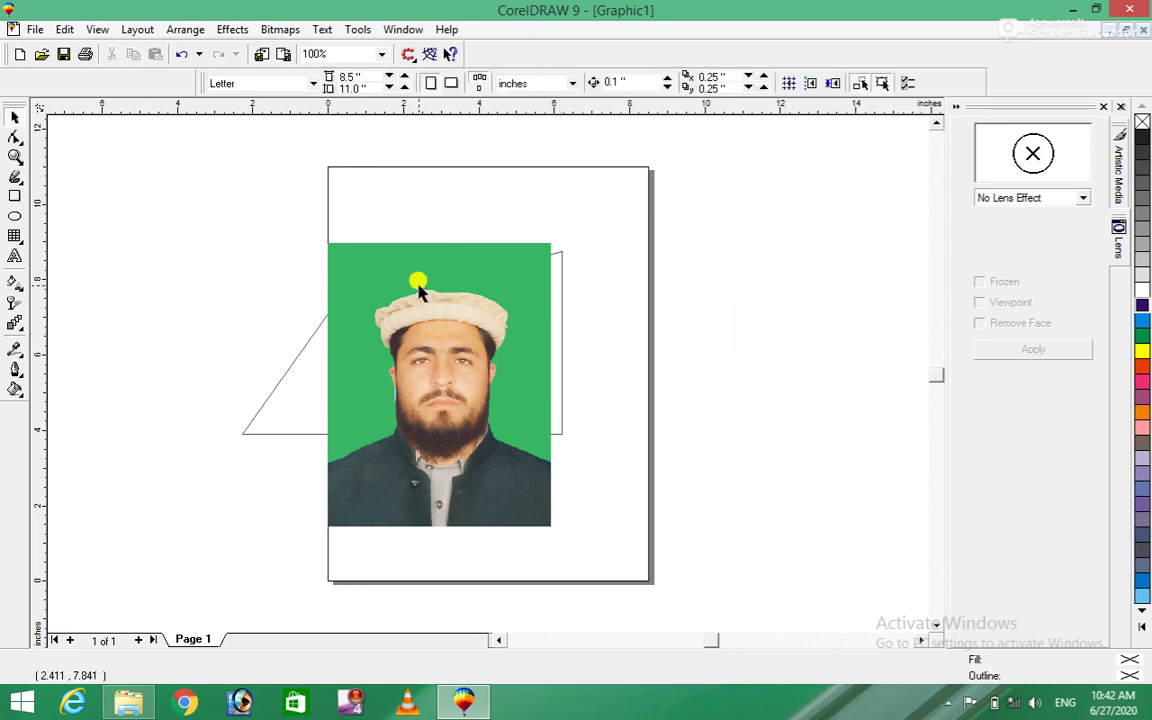
- Draw a 7.763 by 0.812-inch blue bar and PowerClip it into the perspective rectangle
{"action": "left_click", "coordinate": [15, 196]}
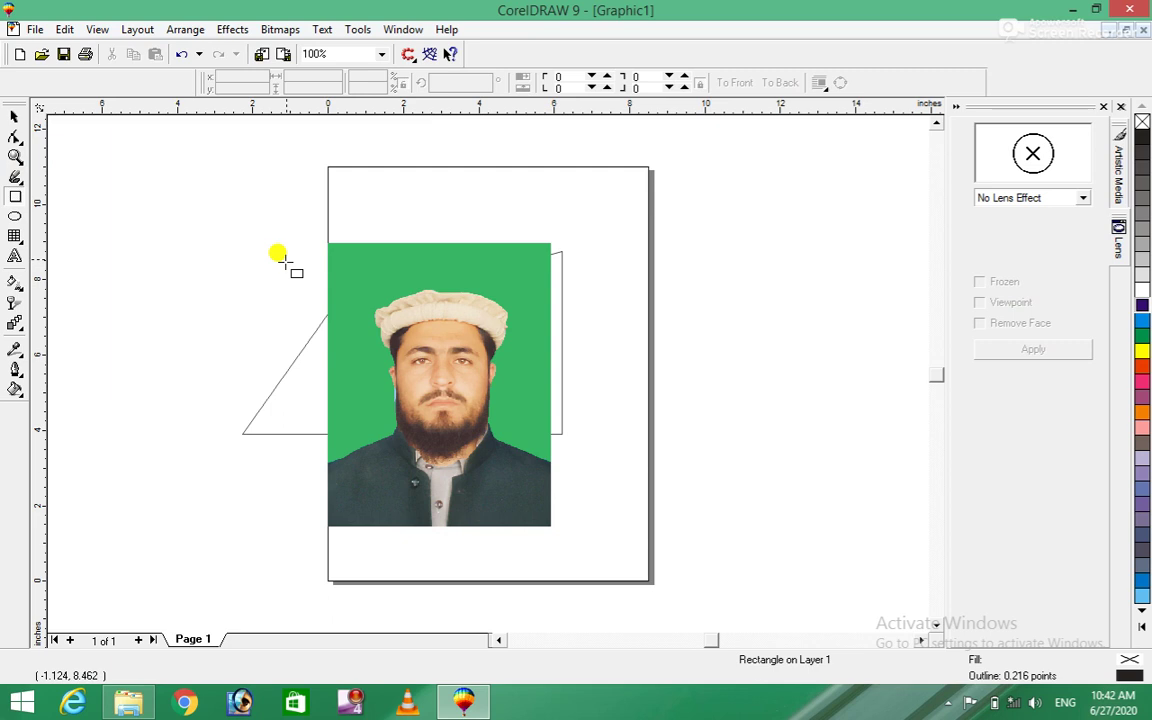
{"action": "left_click_drag", "start_coordinate": [286, 260], "coordinate": [577, 284]}
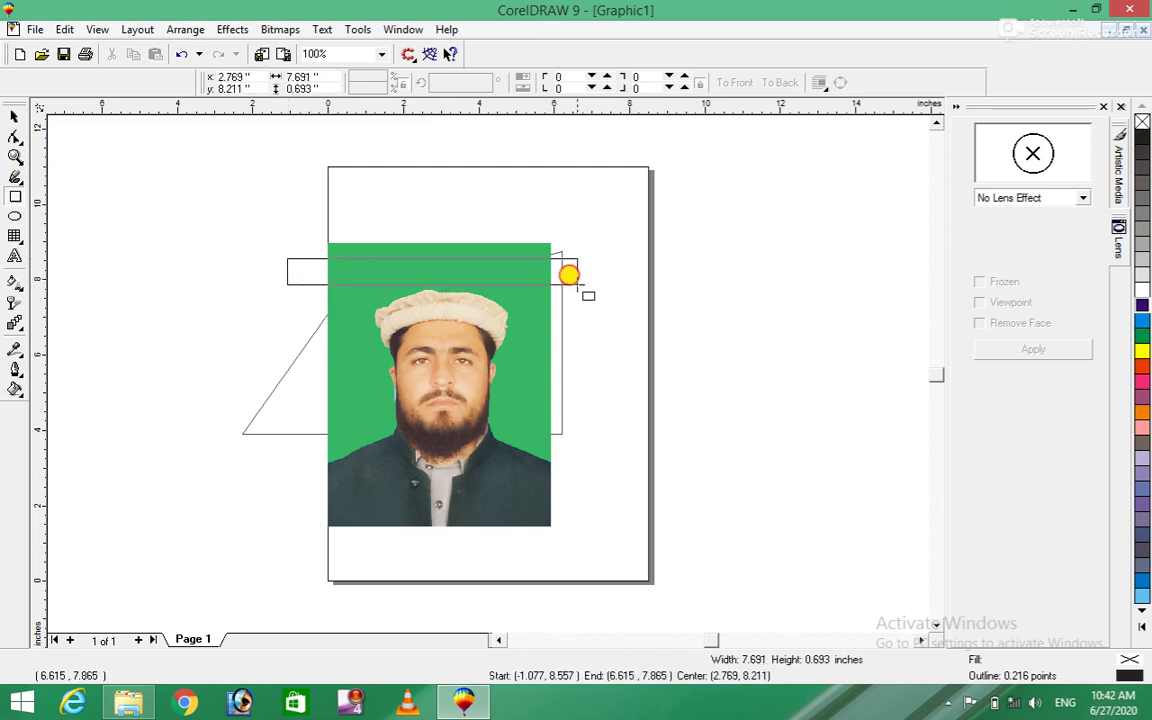
{"action": "left_click_drag", "start_coordinate": [577, 284], "coordinate": [580, 290]}
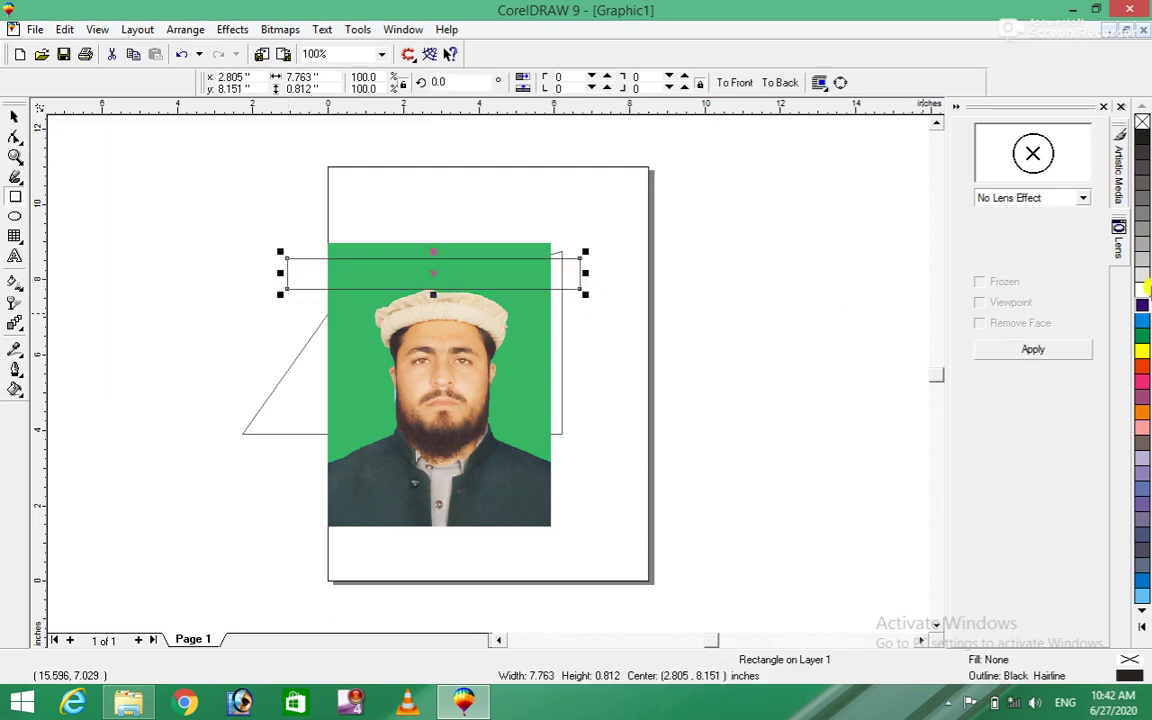
{"action": "left_click", "coordinate": [1142, 304]}
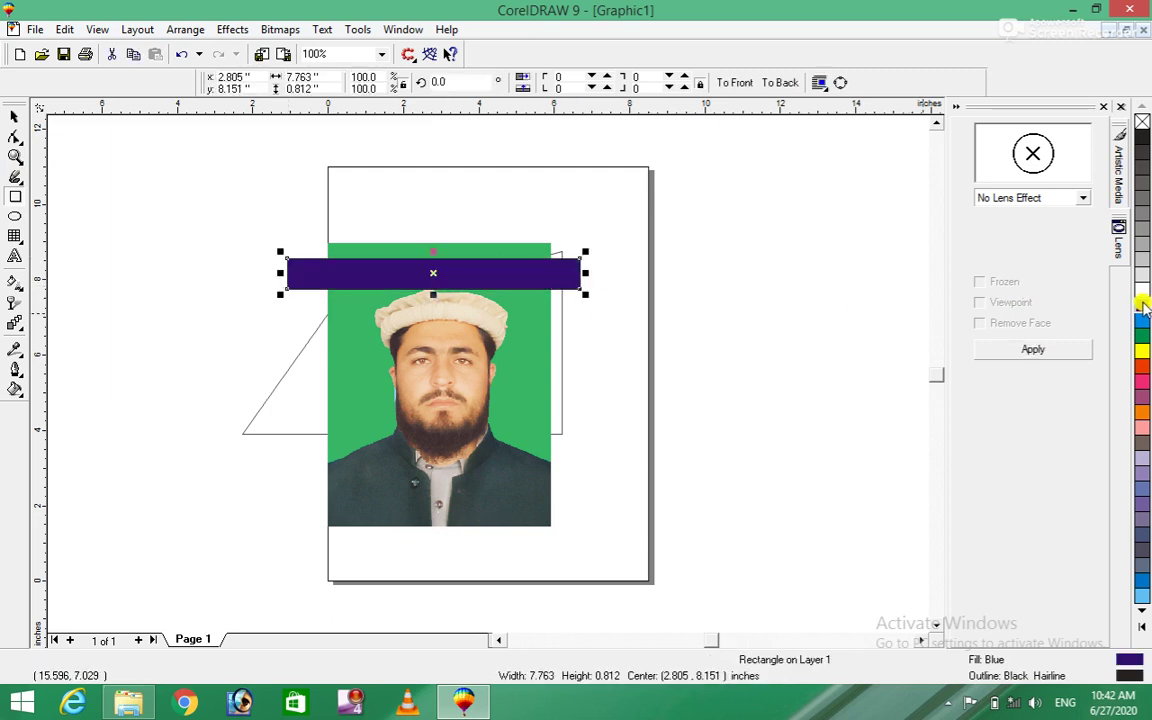
{"action": "left_click", "coordinate": [11, 120]}
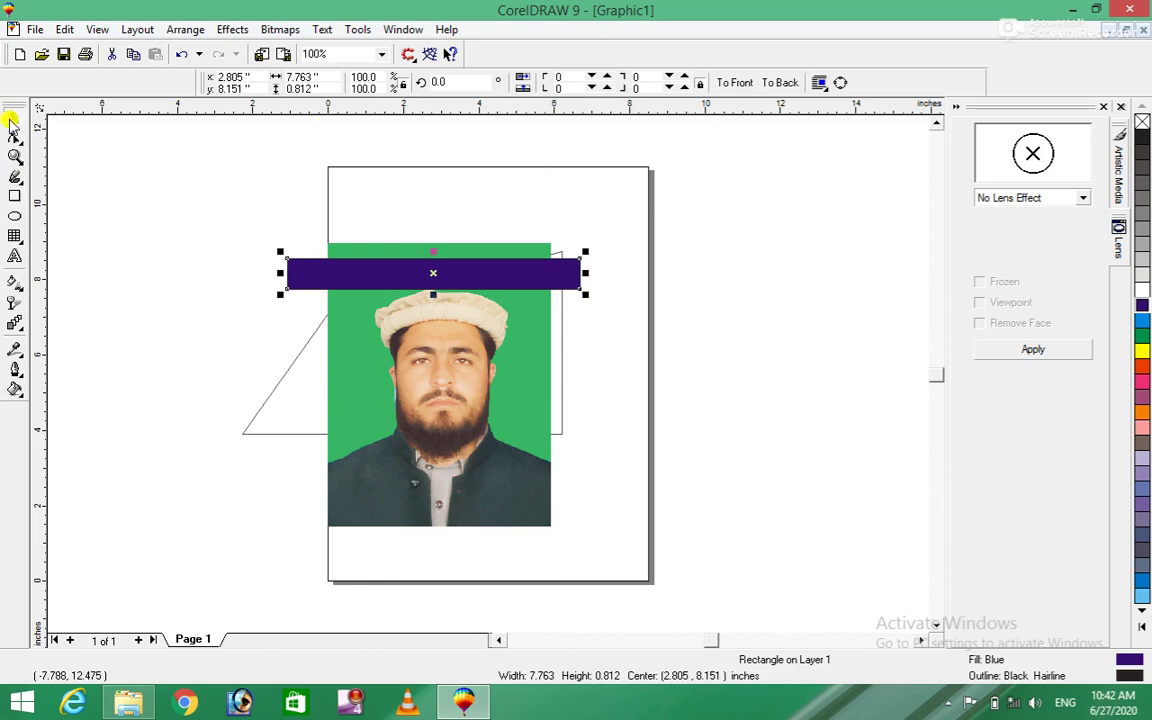
{"action": "left_click", "coordinate": [229, 30]}
{"action": "mouse_move", "coordinate": [266, 162]}
{"action": "left_click", "coordinate": [476, 166]}
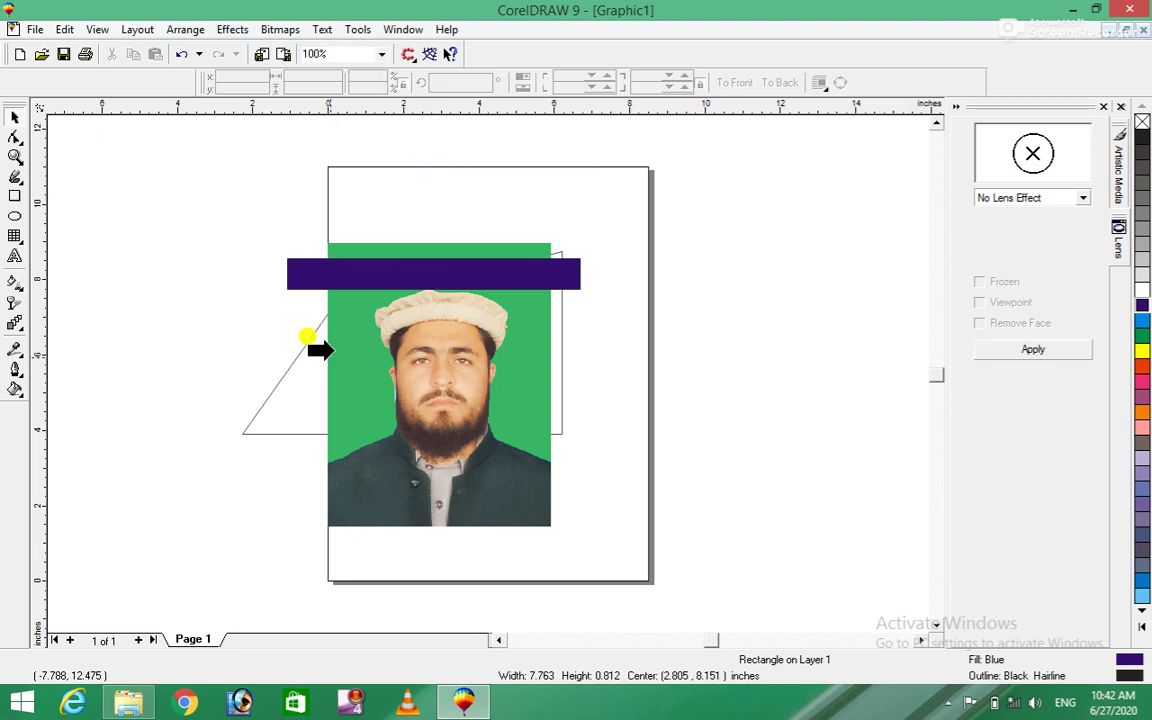
{"action": "left_click", "coordinate": [282, 383]}
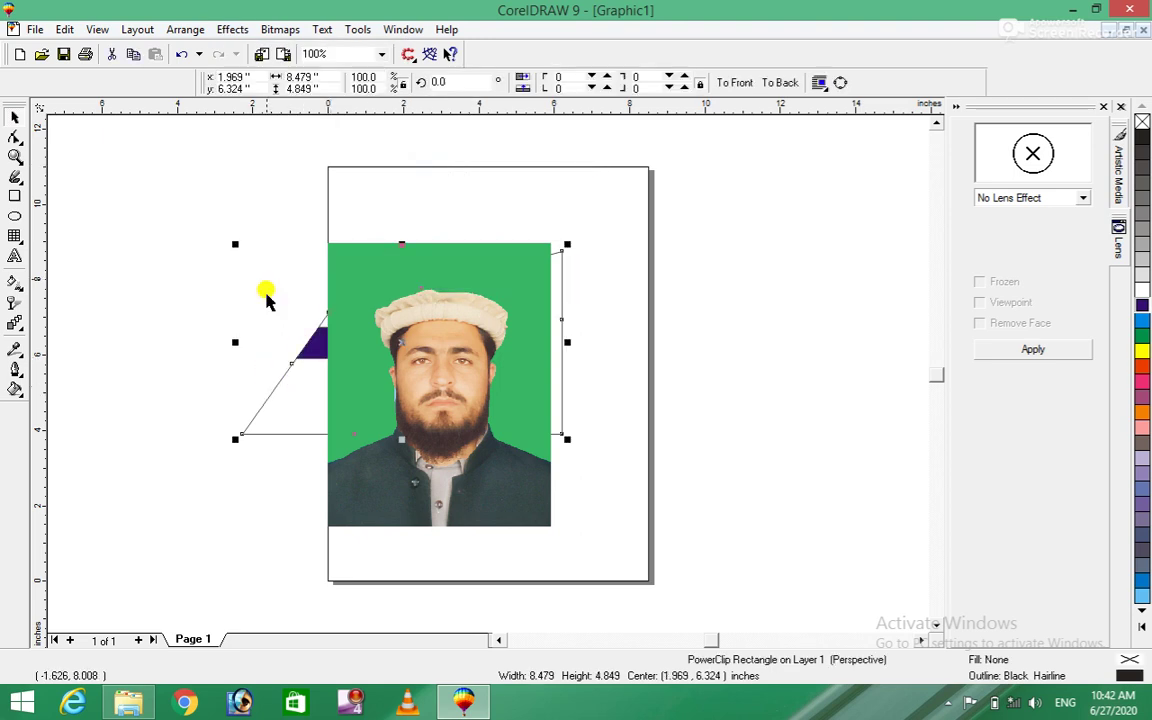
- Edit the frame's PowerClip contents to move the blue bar higher, then finish editing
{"action": "left_click", "coordinate": [232, 33]}
{"action": "mouse_move", "coordinate": [266, 162]}
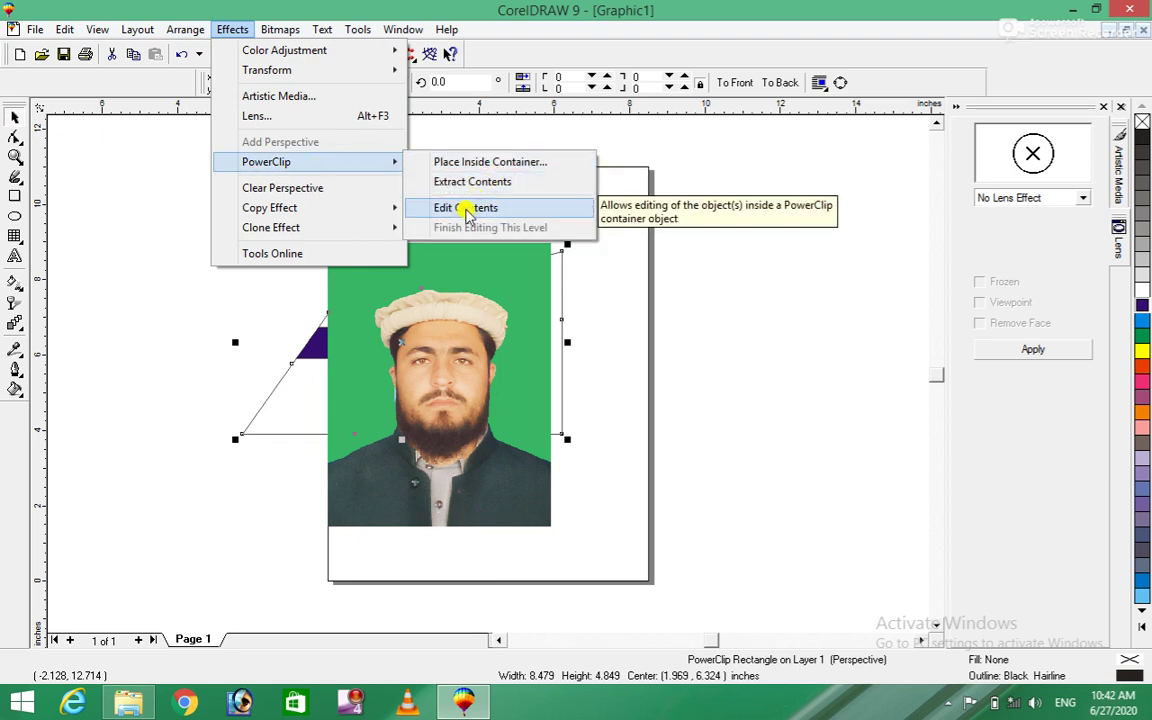
{"action": "left_click", "coordinate": [466, 210]}
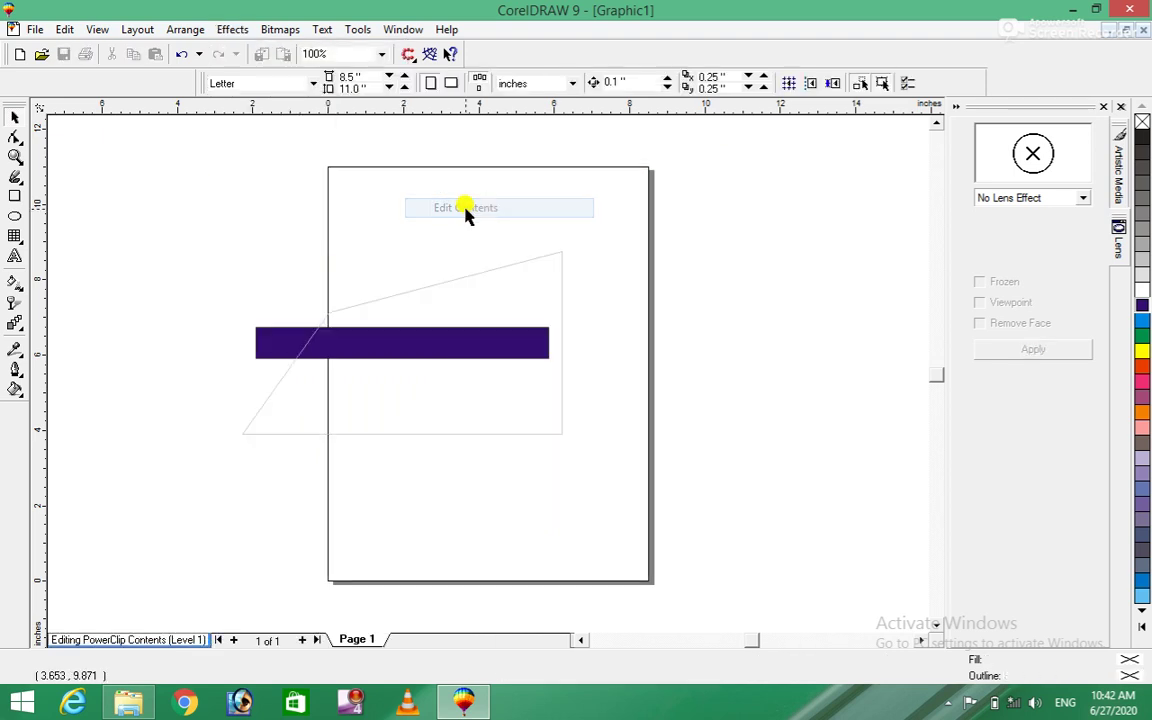
{"action": "left_click", "coordinate": [408, 340]}
{"action": "left_click_drag", "start_coordinate": [393, 330], "coordinate": [450, 291]}
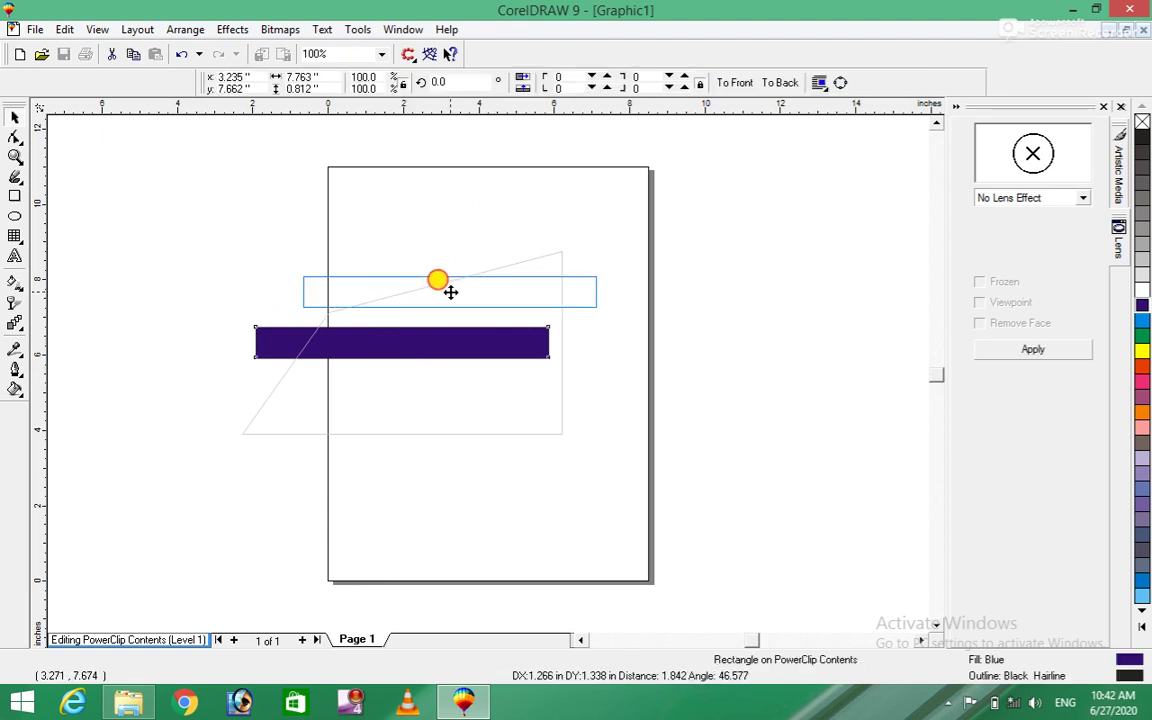
{"action": "left_click", "coordinate": [230, 30]}
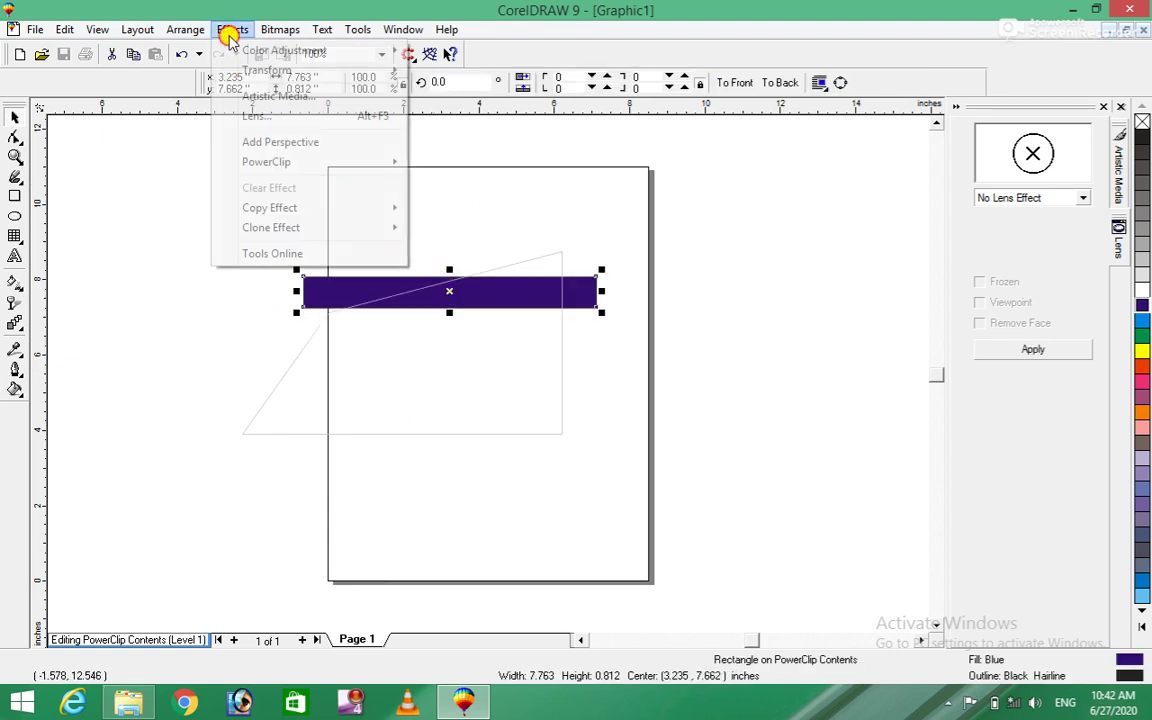
{"action": "mouse_move", "coordinate": [266, 162]}
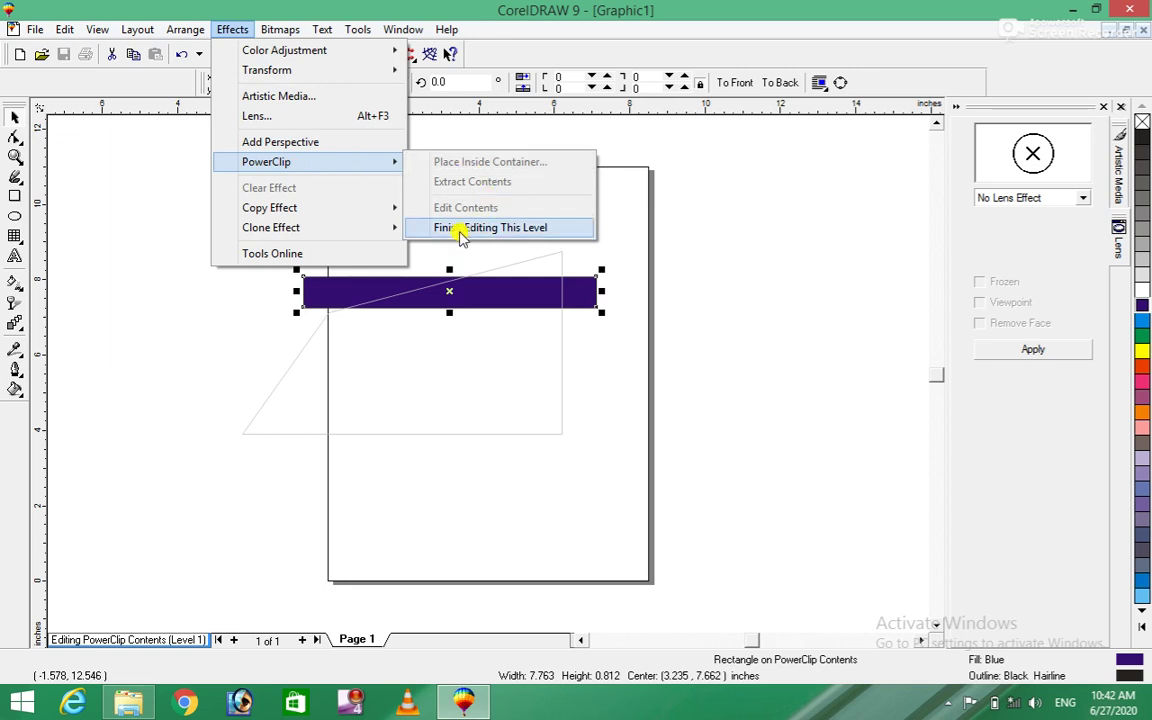
{"action": "left_click", "coordinate": [462, 230]}
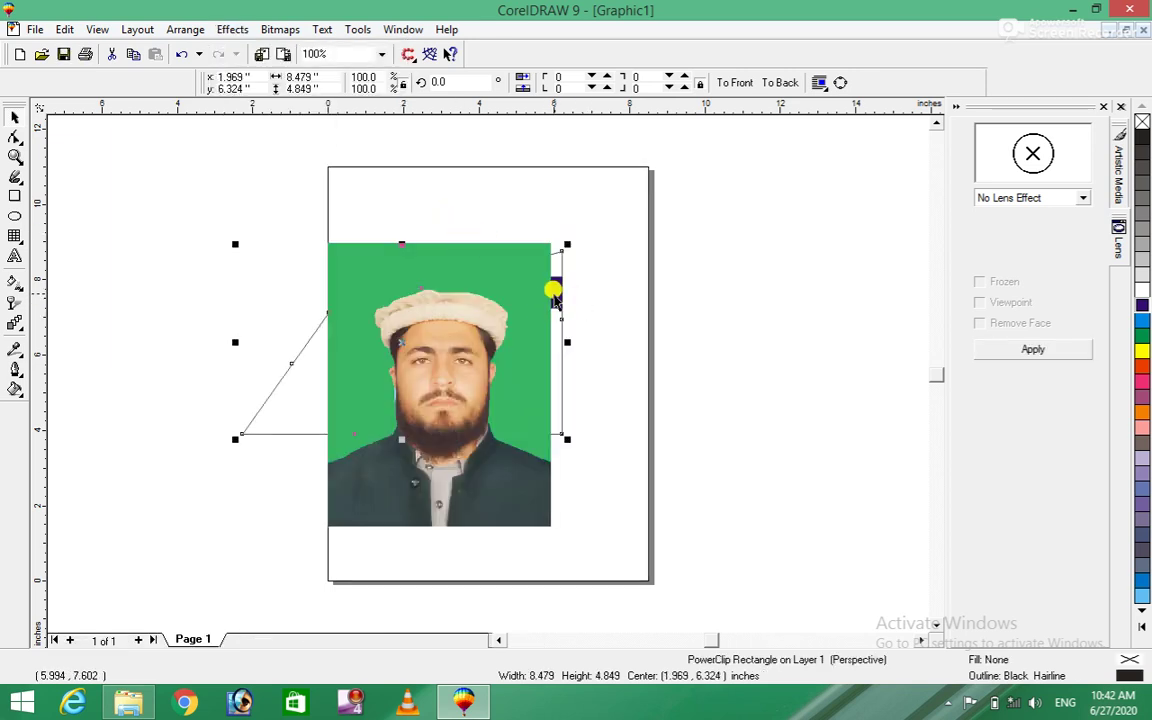
- Move the portrait photo off the page to the right
{"action": "left_click", "coordinate": [655, 360]}
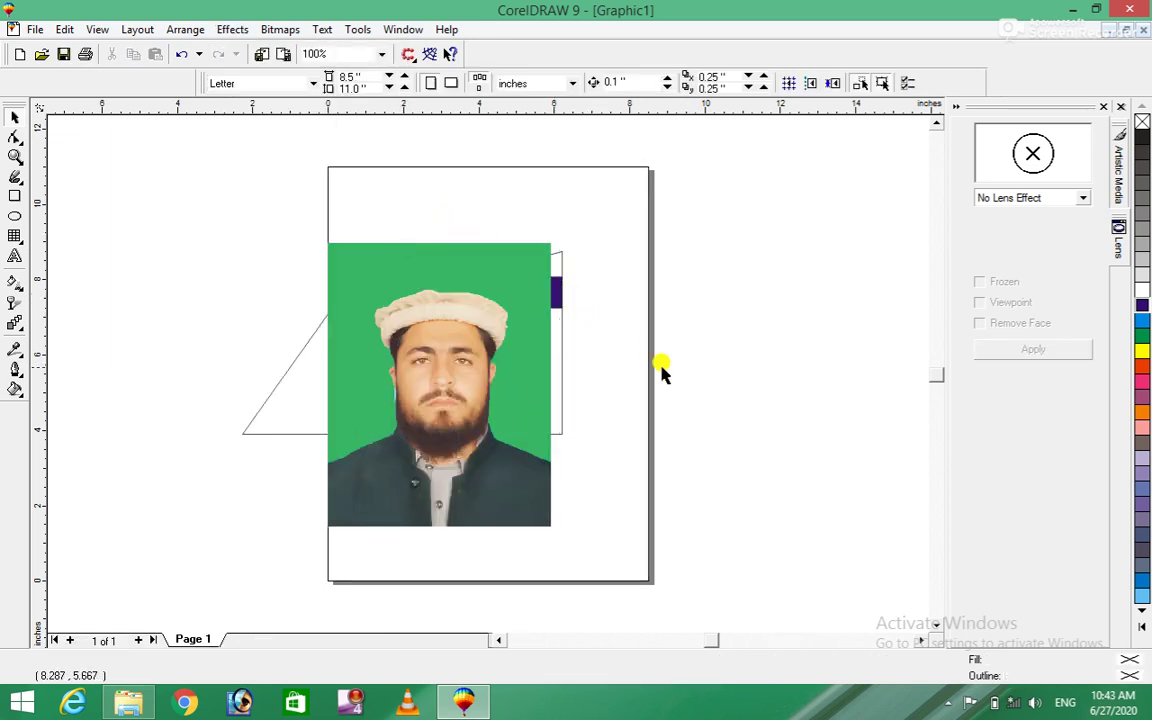
{"action": "left_click_drag", "start_coordinate": [512, 385], "coordinate": [857, 294]}
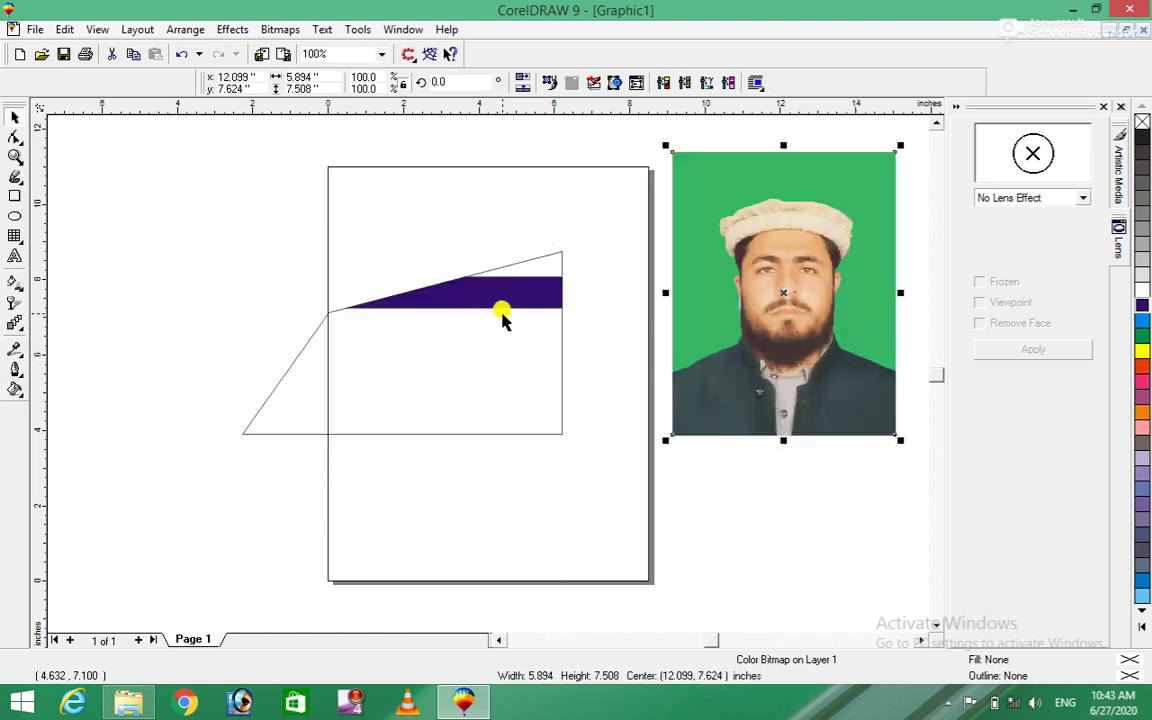
{"action": "left_click", "coordinate": [517, 305]}
{"action": "left_click", "coordinate": [518, 306]}
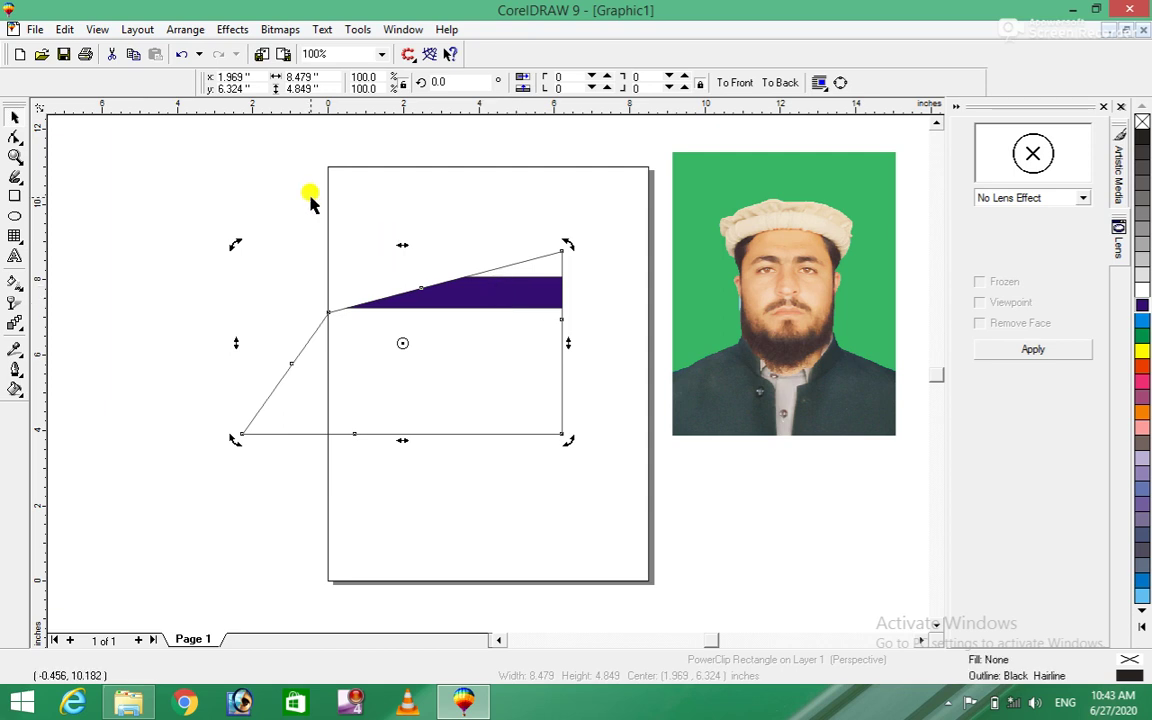
{"action": "left_click", "coordinate": [82, 255]}
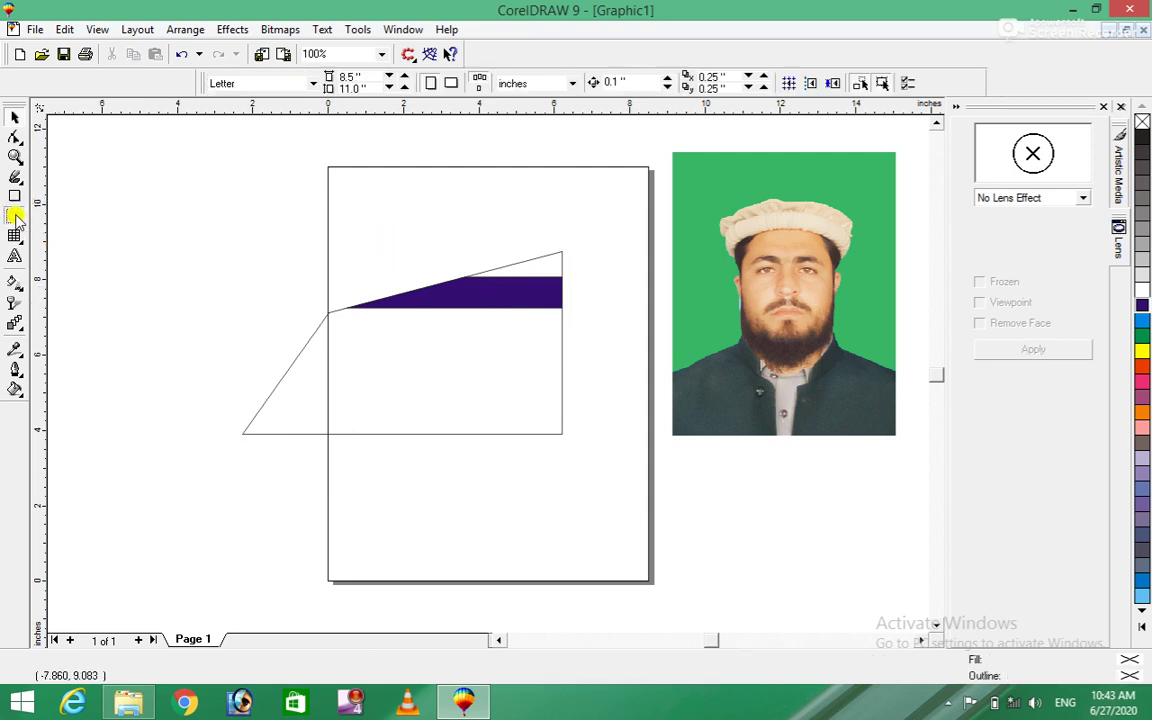
- Draw an oval left of the page, shrink the photo to about 72%, and PowerClip it inside
{"action": "left_click", "coordinate": [15, 215]}
{"action": "left_click_drag", "start_coordinate": [119, 197], "coordinate": [255, 345]}
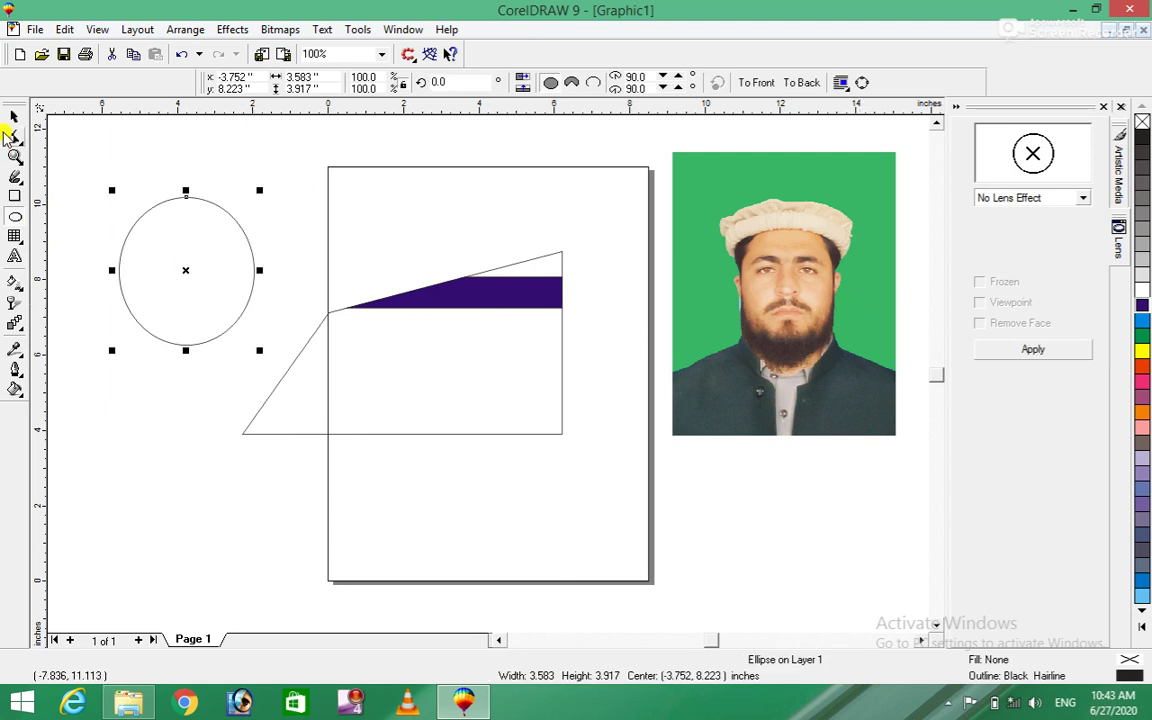
{"action": "left_click", "coordinate": [797, 380]}
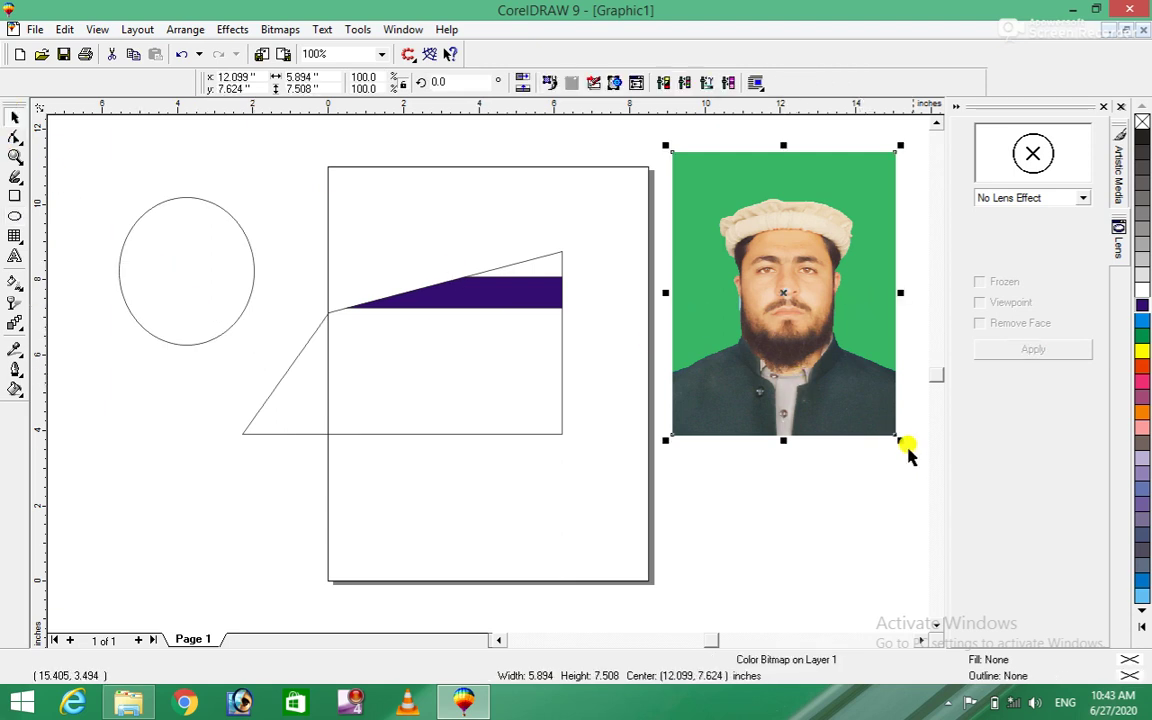
{"action": "left_click_drag", "start_coordinate": [896, 438], "coordinate": [828, 380]}
{"action": "left_click", "coordinate": [232, 29]}
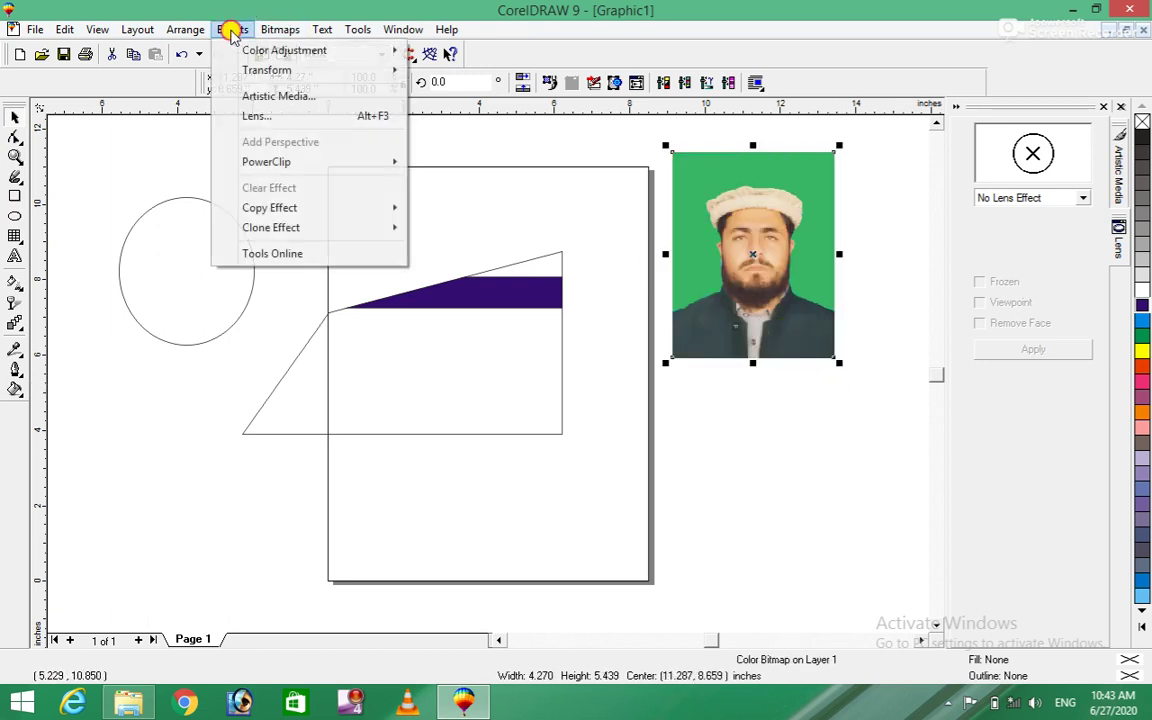
{"action": "mouse_move", "coordinate": [266, 162]}
{"action": "left_click", "coordinate": [537, 163]}
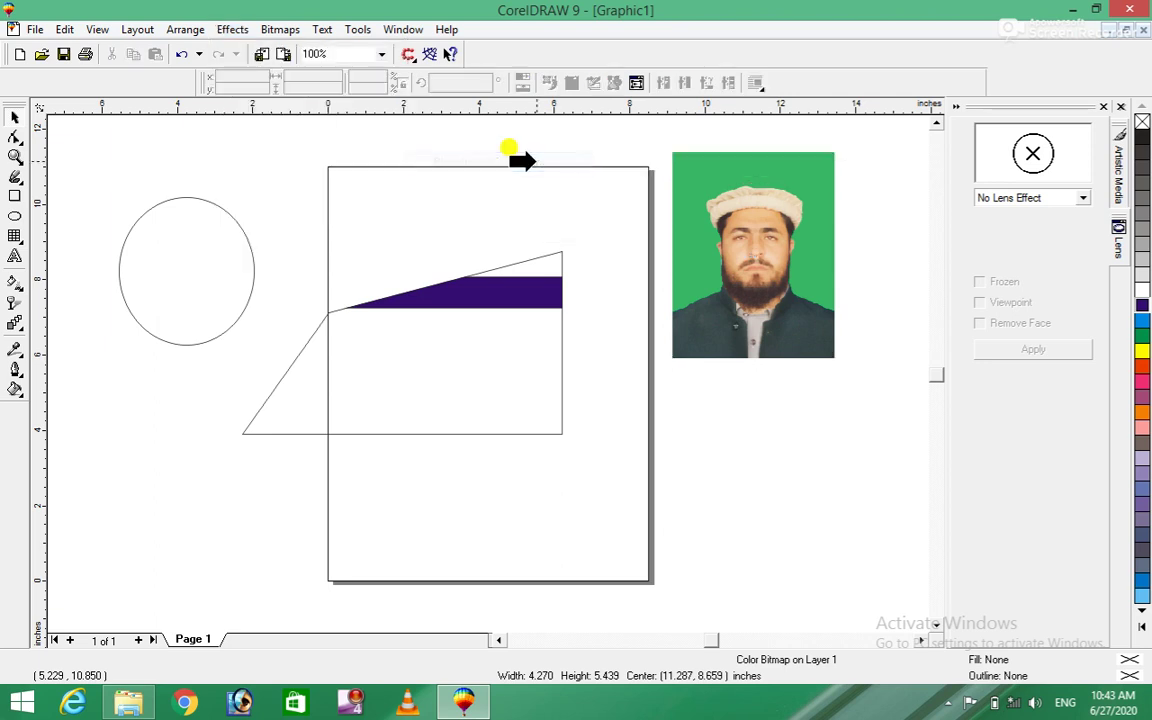
{"action": "left_click", "coordinate": [120, 272]}
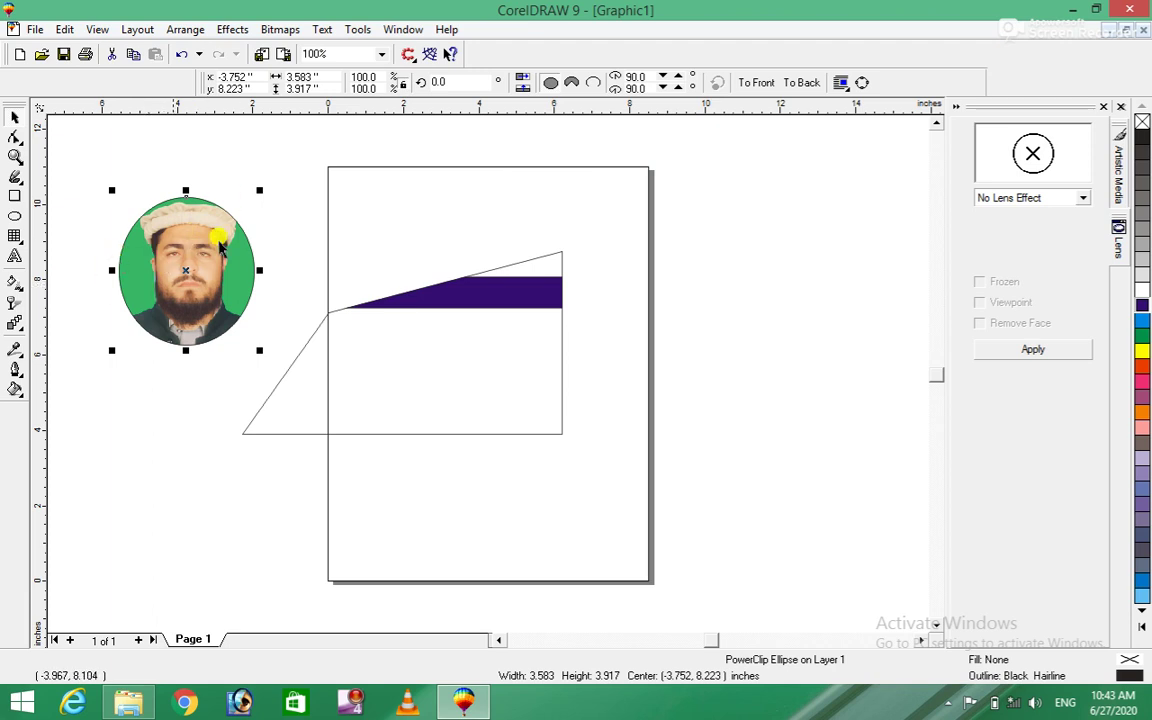
- Edit the oval's contents, nudging the portrait slightly left and down, then finish editing
{"action": "left_click", "coordinate": [232, 29]}
{"action": "mouse_move", "coordinate": [262, 161]}
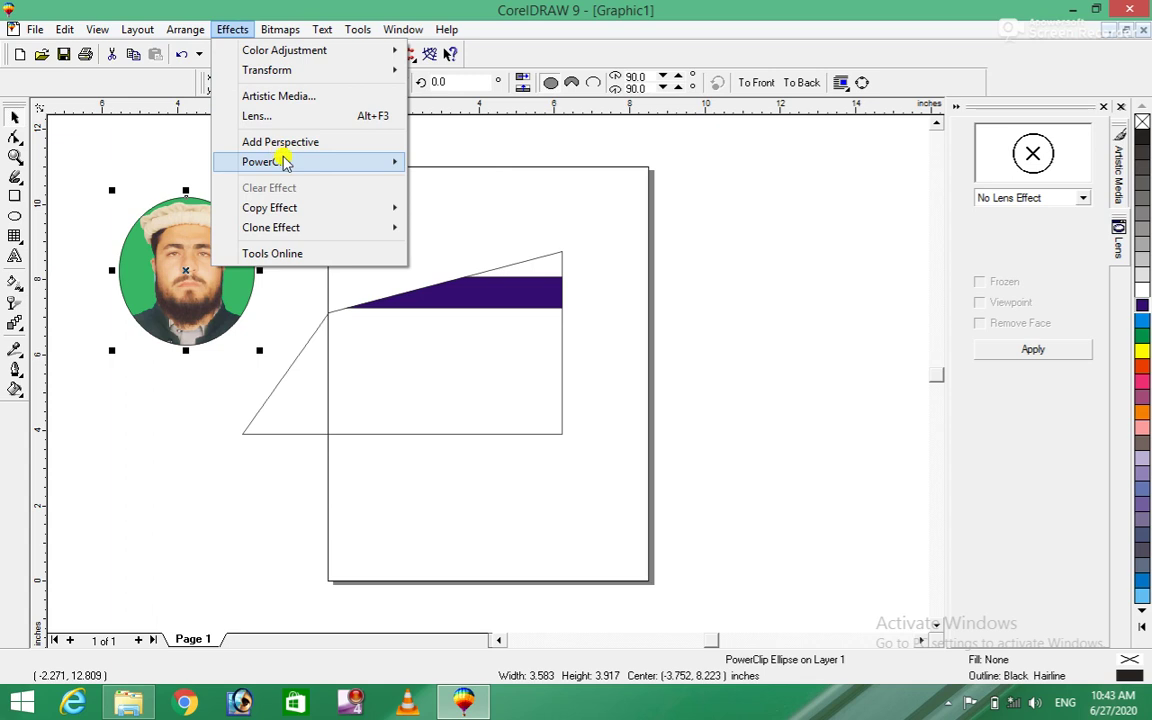
{"action": "left_click", "coordinate": [468, 208]}
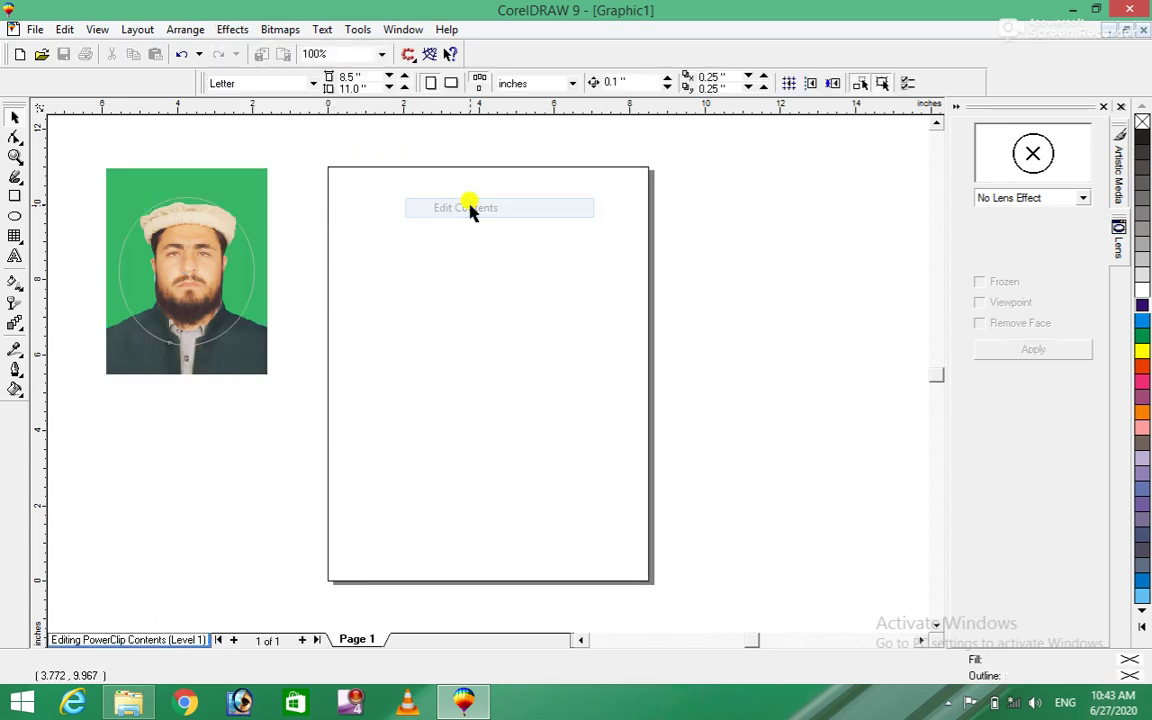
{"action": "left_click", "coordinate": [178, 288]}
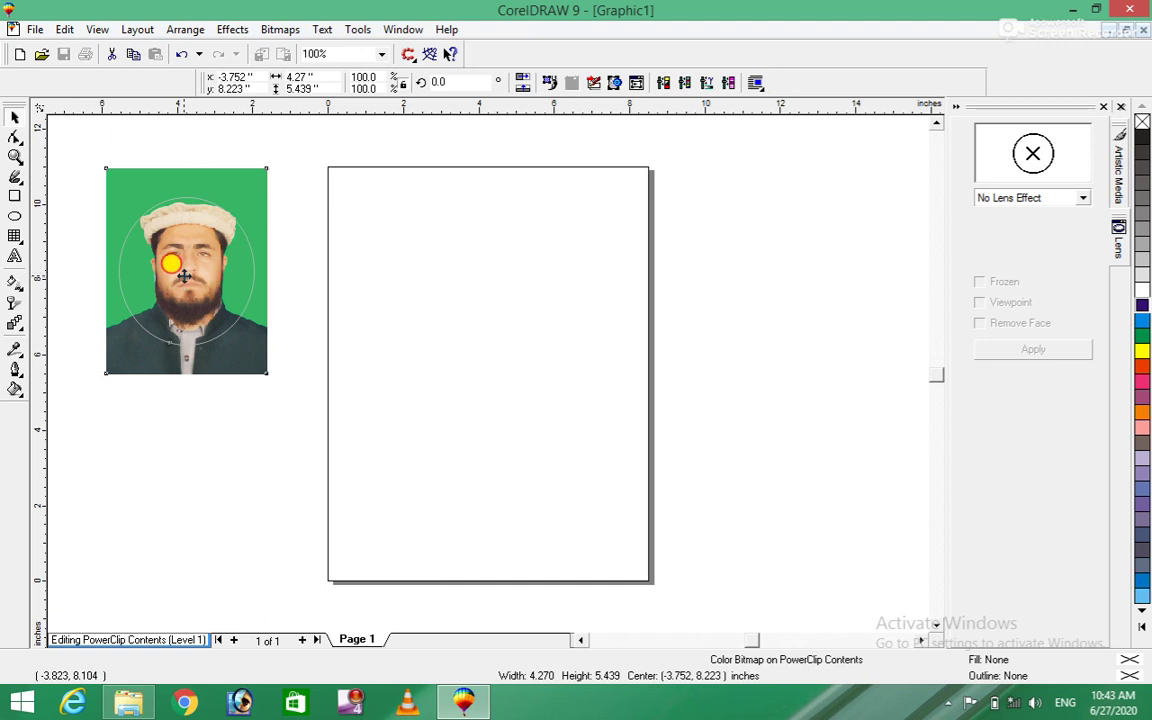
{"action": "left_click_drag", "start_coordinate": [184, 276], "coordinate": [182, 281]}
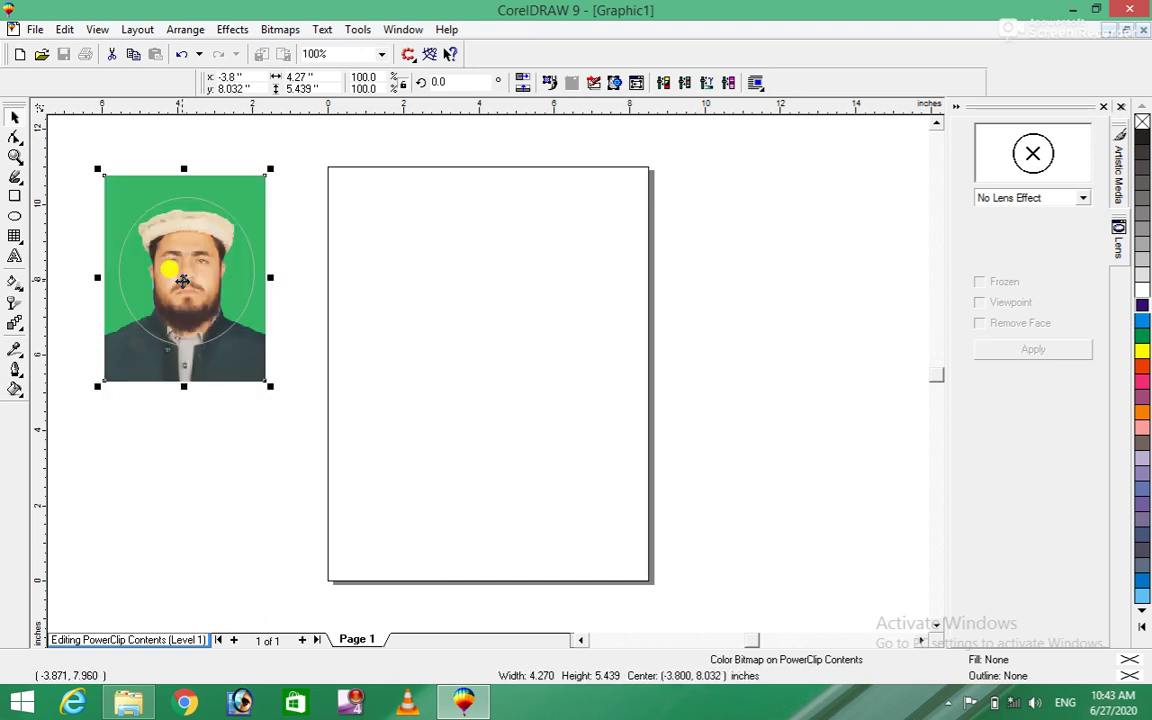
{"action": "left_click", "coordinate": [232, 30]}
{"action": "mouse_move", "coordinate": [266, 162]}
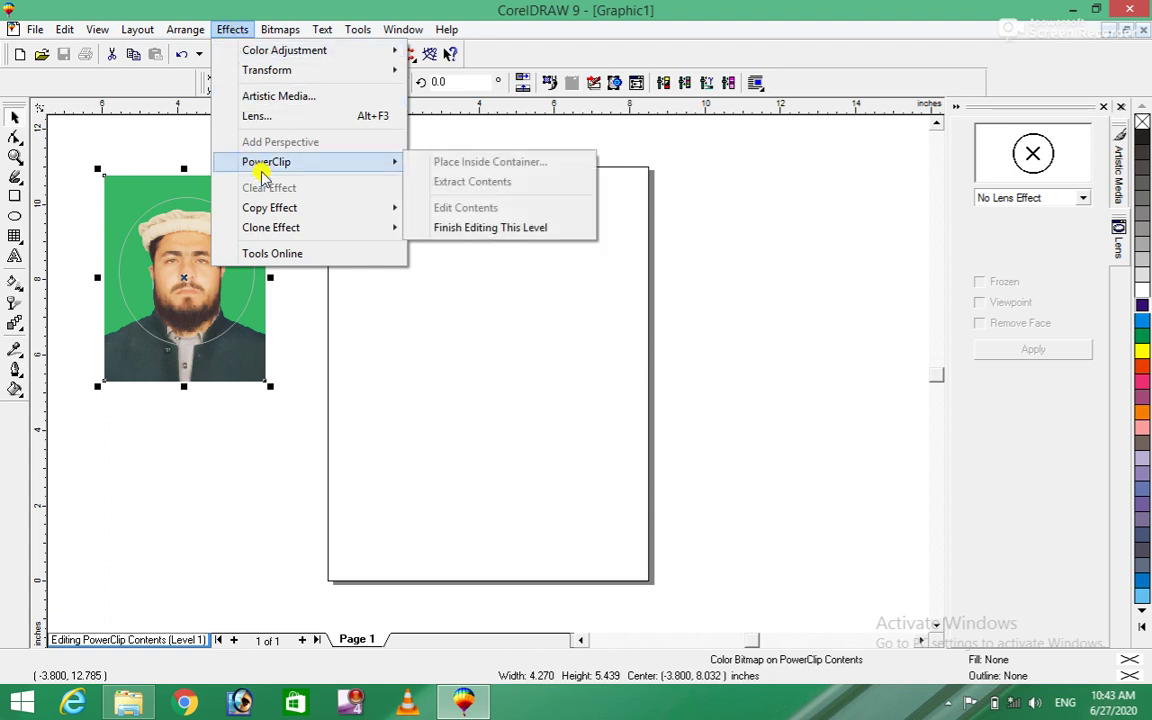
{"action": "left_click", "coordinate": [496, 229]}
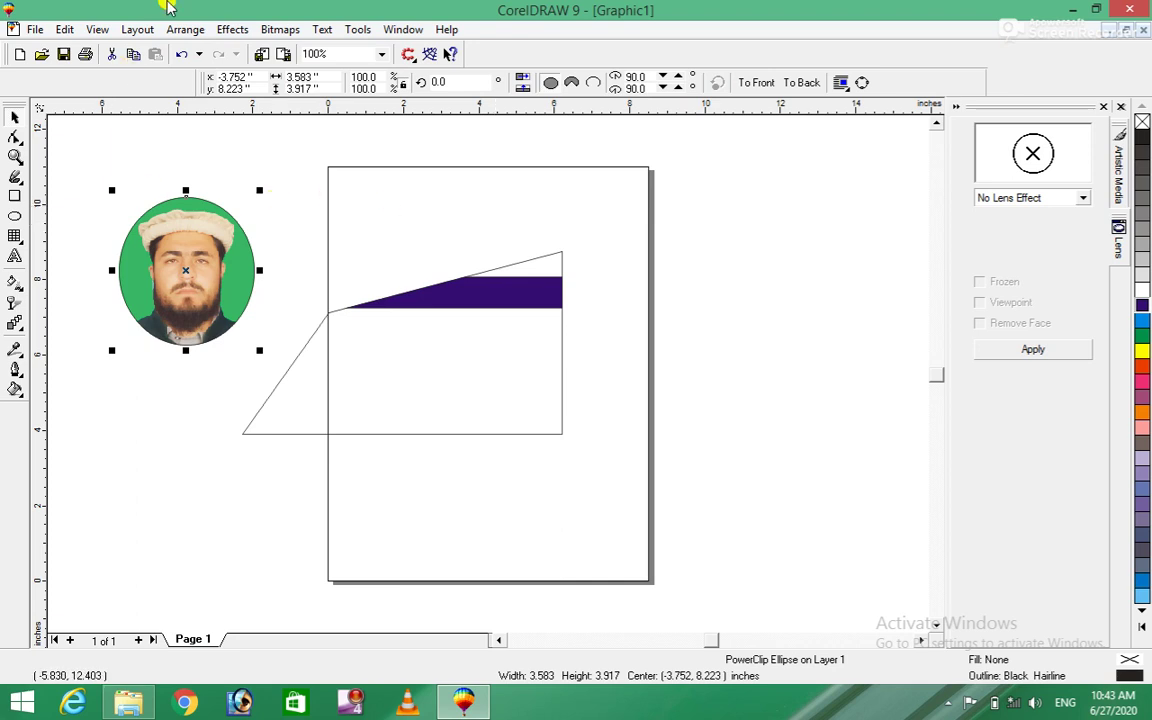
{"action": "left_click", "coordinate": [230, 30]}
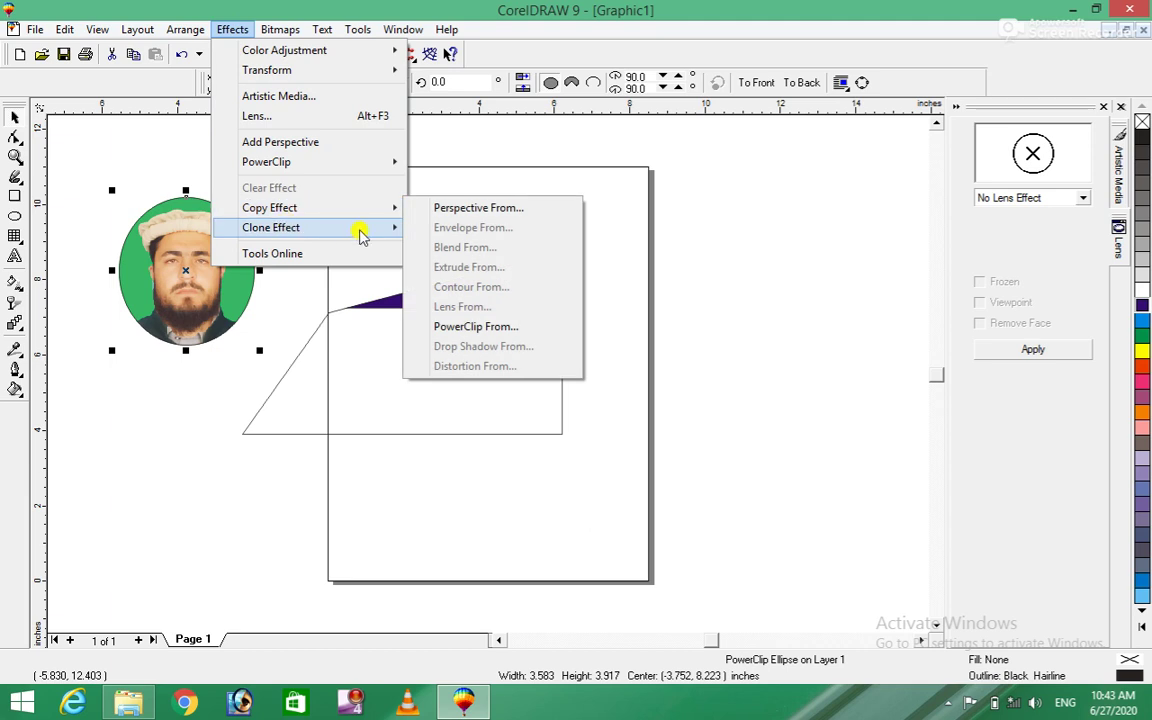
{"action": "left_click", "coordinate": [706, 197]}
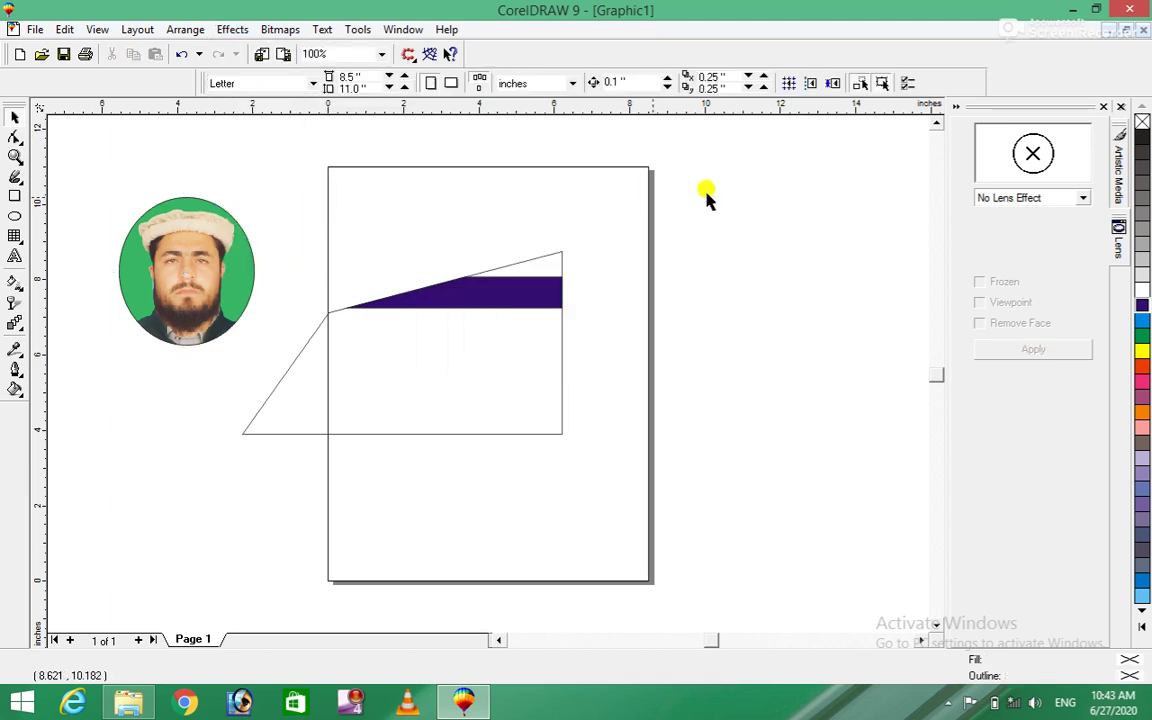
{"action": "left_click", "coordinate": [15, 218]}
{"action": "mouse_move", "coordinate": [611, 248]}
{"action": "left_mouse_down"}
{"action": "mouse_move", "coordinate": [738, 362]}
{"action": "mouse_move", "coordinate": [819, 458]}
{"action": "left_mouse_up"}
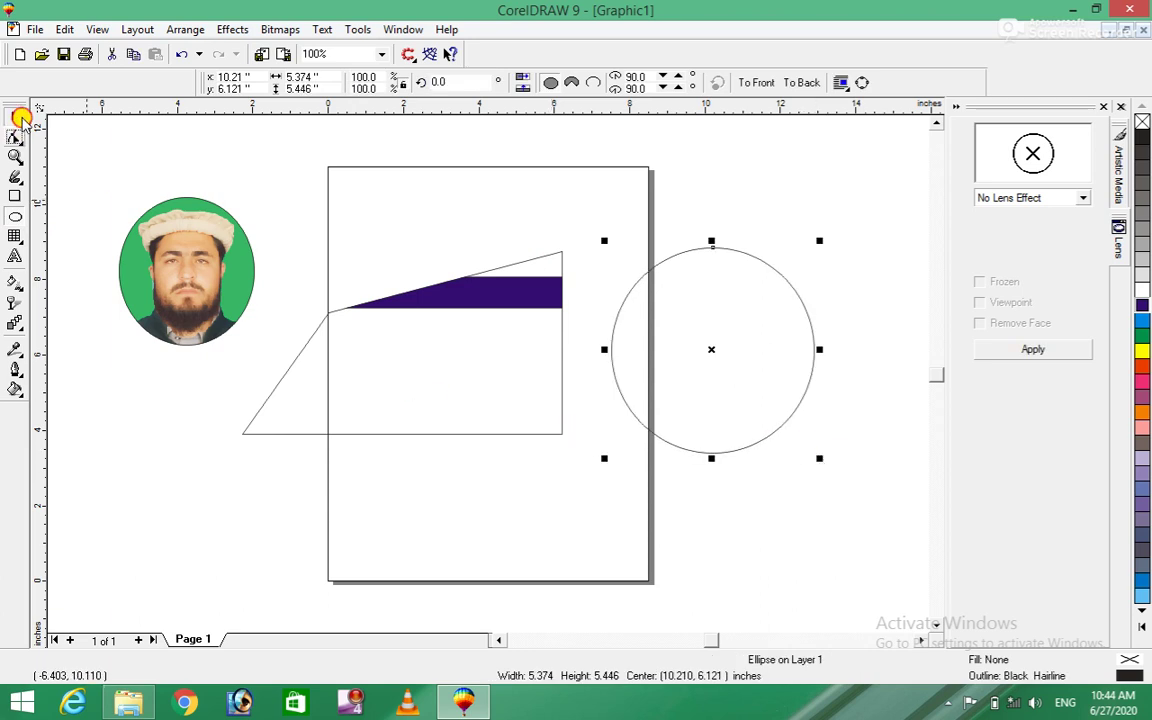
{"action": "left_click", "coordinate": [15, 118]}
{"action": "left_click", "coordinate": [440, 388]}
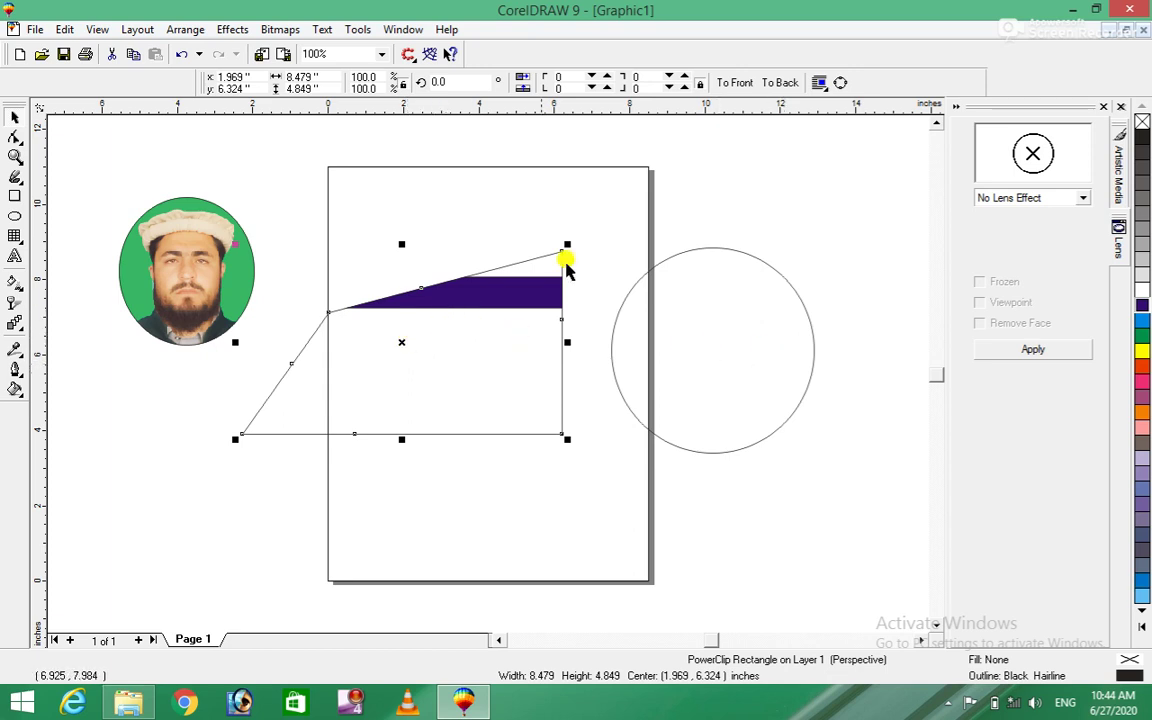
{"action": "left_click", "coordinate": [230, 29]}
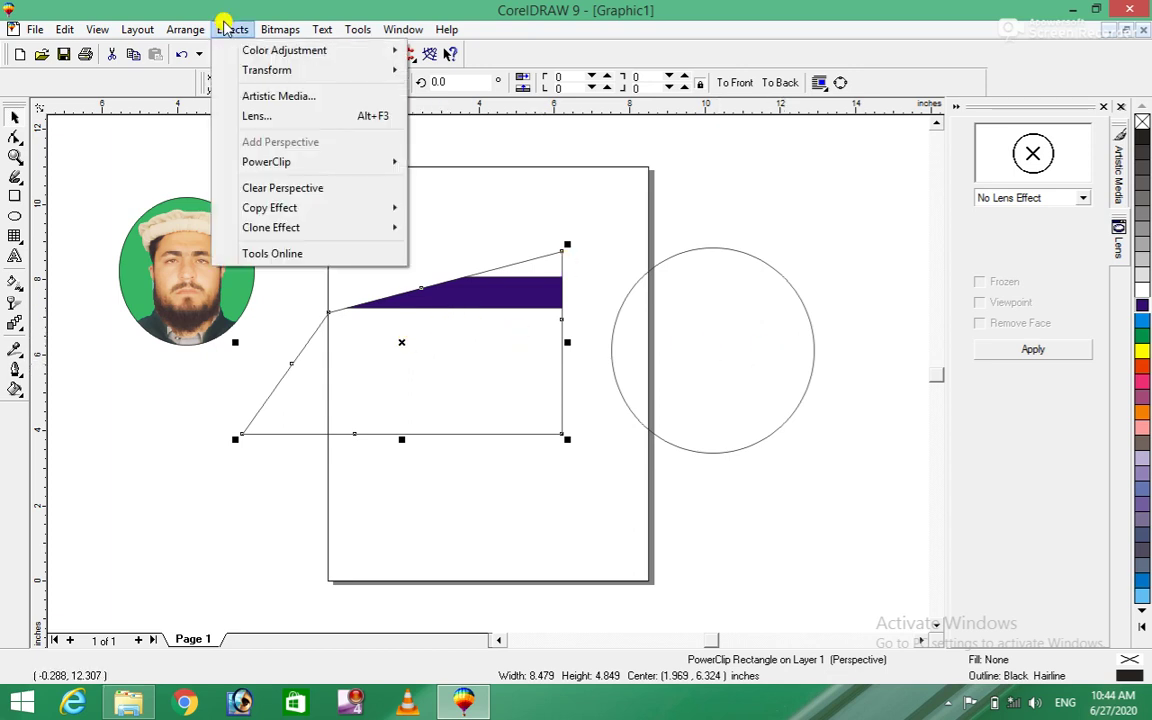
{"action": "mouse_move", "coordinate": [270, 208]}
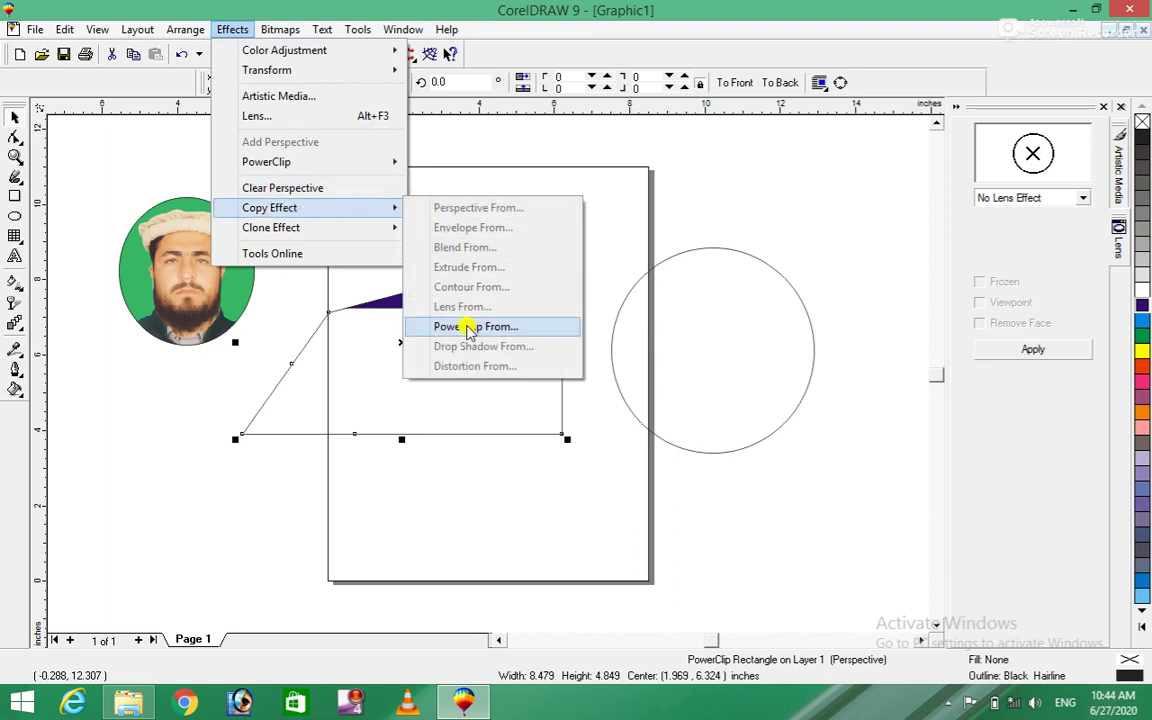
{"action": "left_click", "coordinate": [500, 327]}
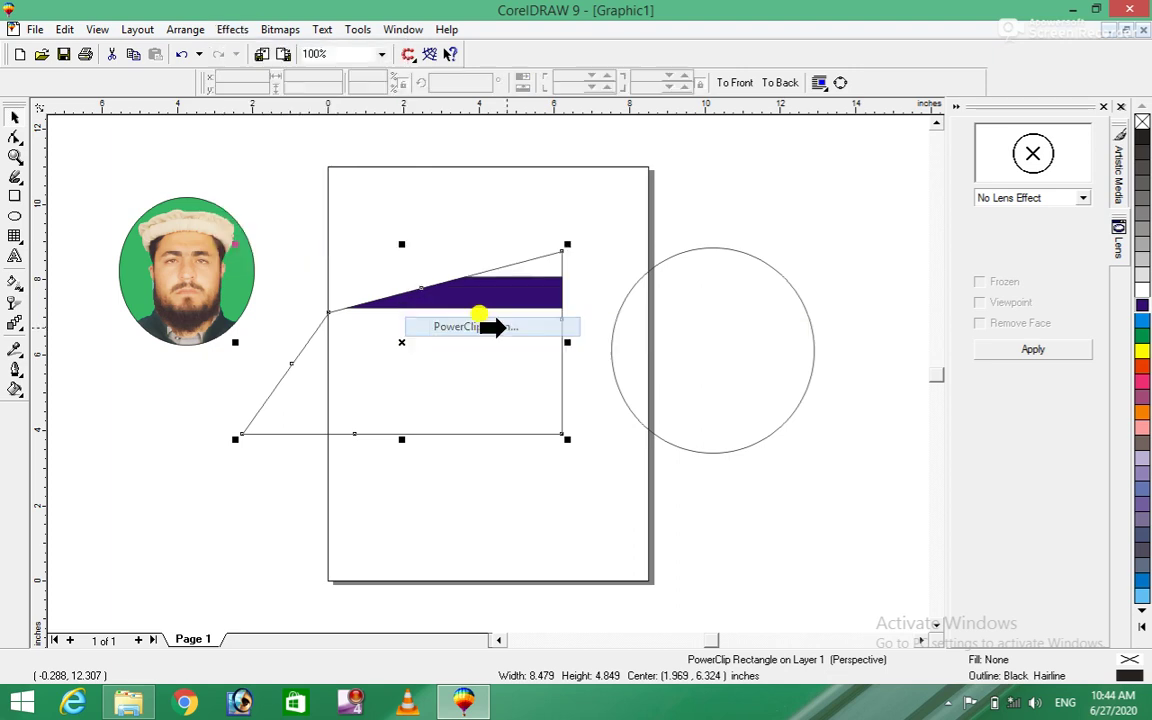
{"action": "left_click", "coordinate": [657, 331]}
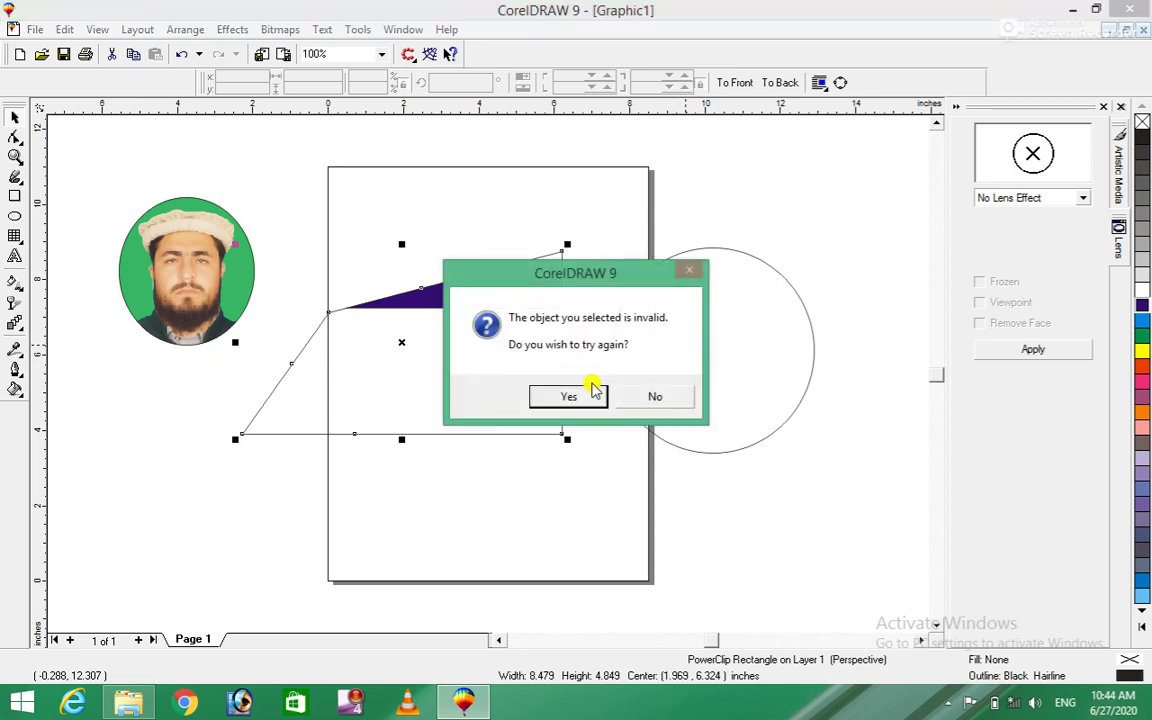
{"action": "left_click", "coordinate": [589, 396]}
{"action": "left_click", "coordinate": [550, 388]}
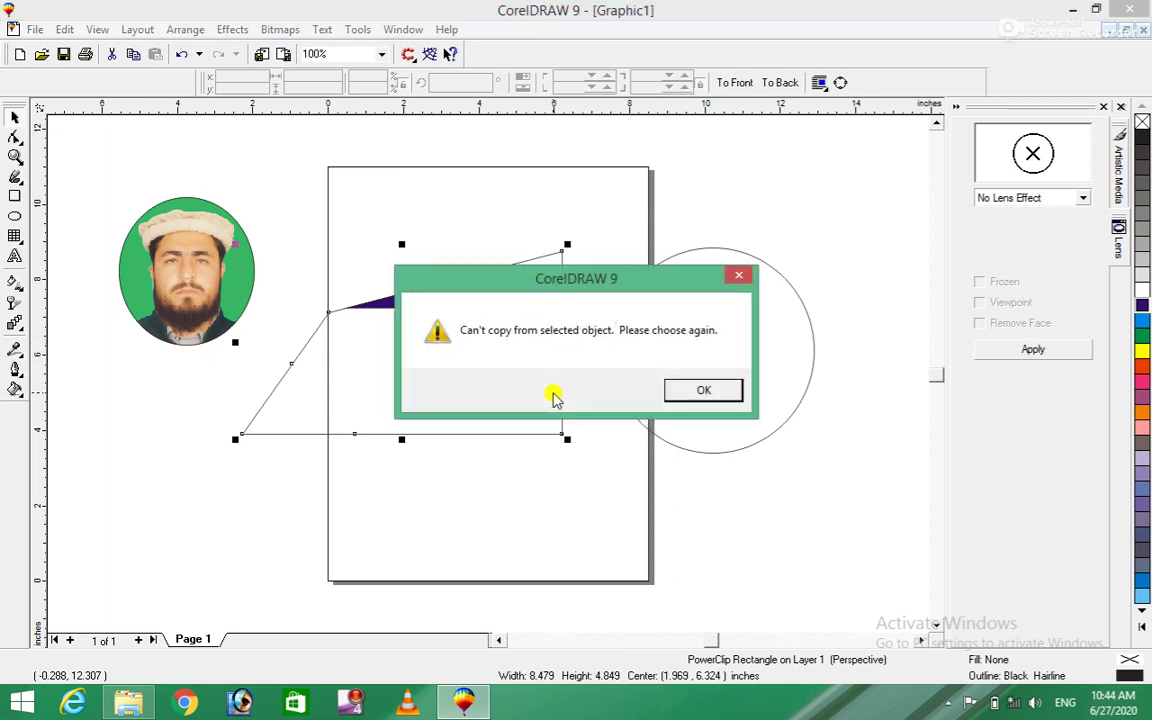
{"action": "left_click", "coordinate": [703, 390]}
{"action": "left_click", "coordinate": [681, 379]}
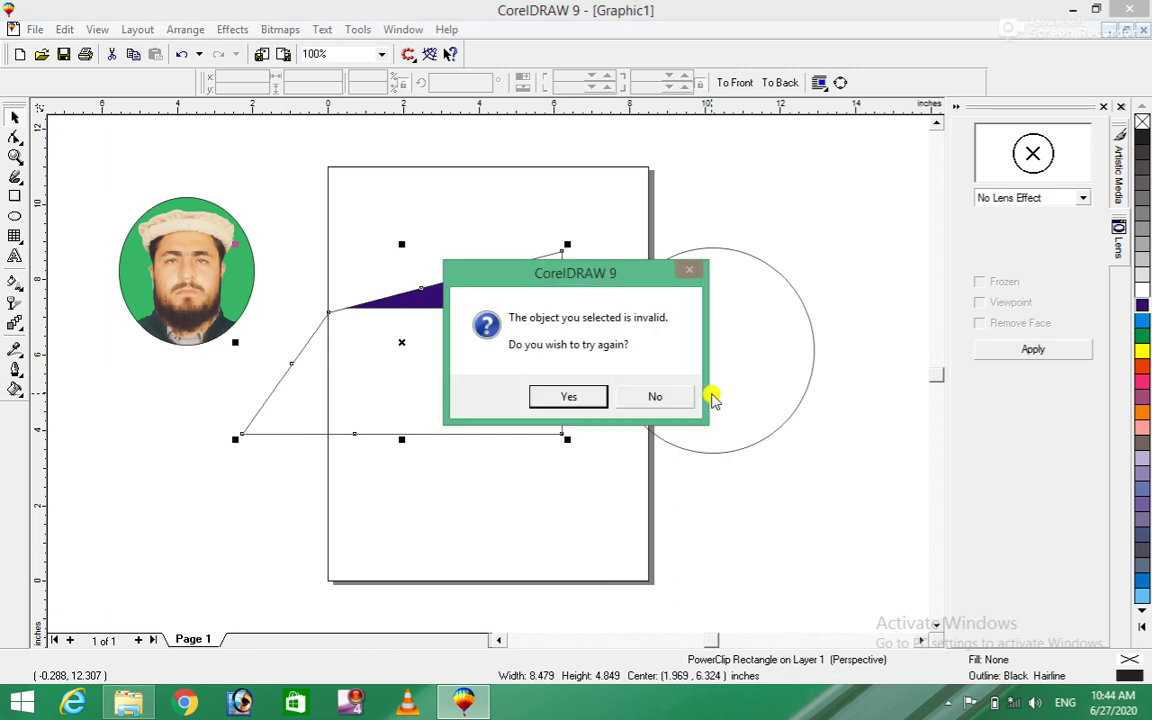
{"action": "left_click", "coordinate": [667, 398]}
{"action": "left_click", "coordinate": [697, 372]}
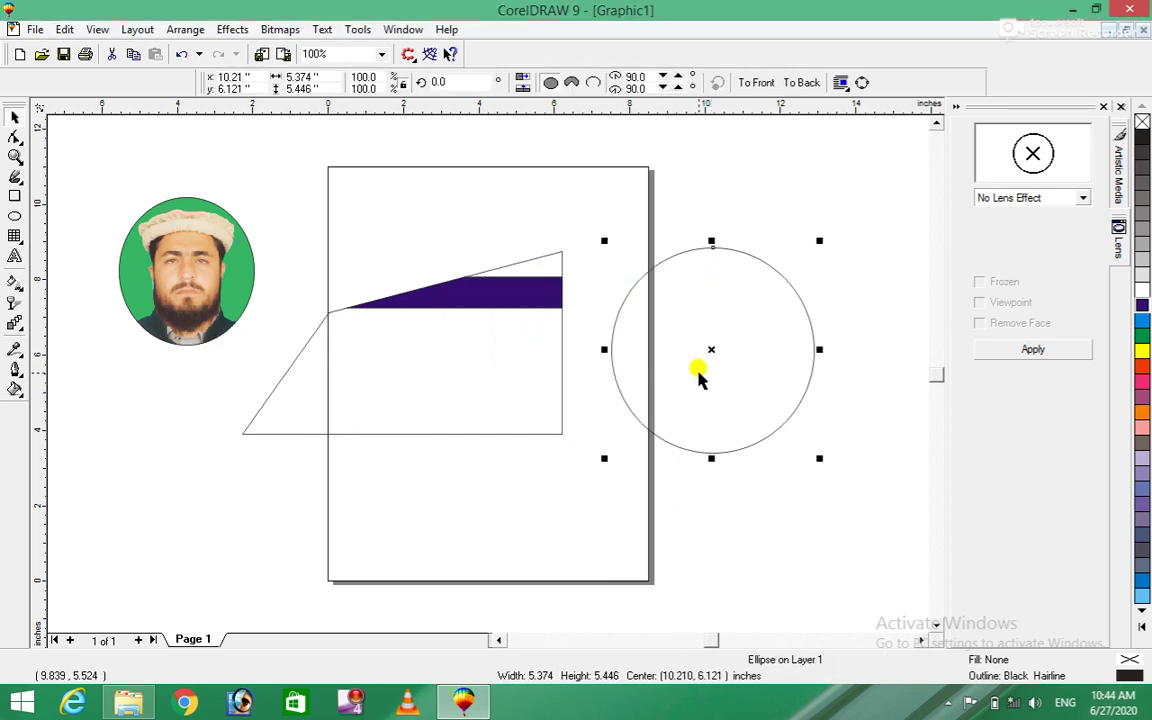
- Copy the trapezoid rectangle's perspective onto the empty circle, tilting it into a 4.724 by 4.628-inch ellipse
{"action": "left_click", "coordinate": [241, 29]}
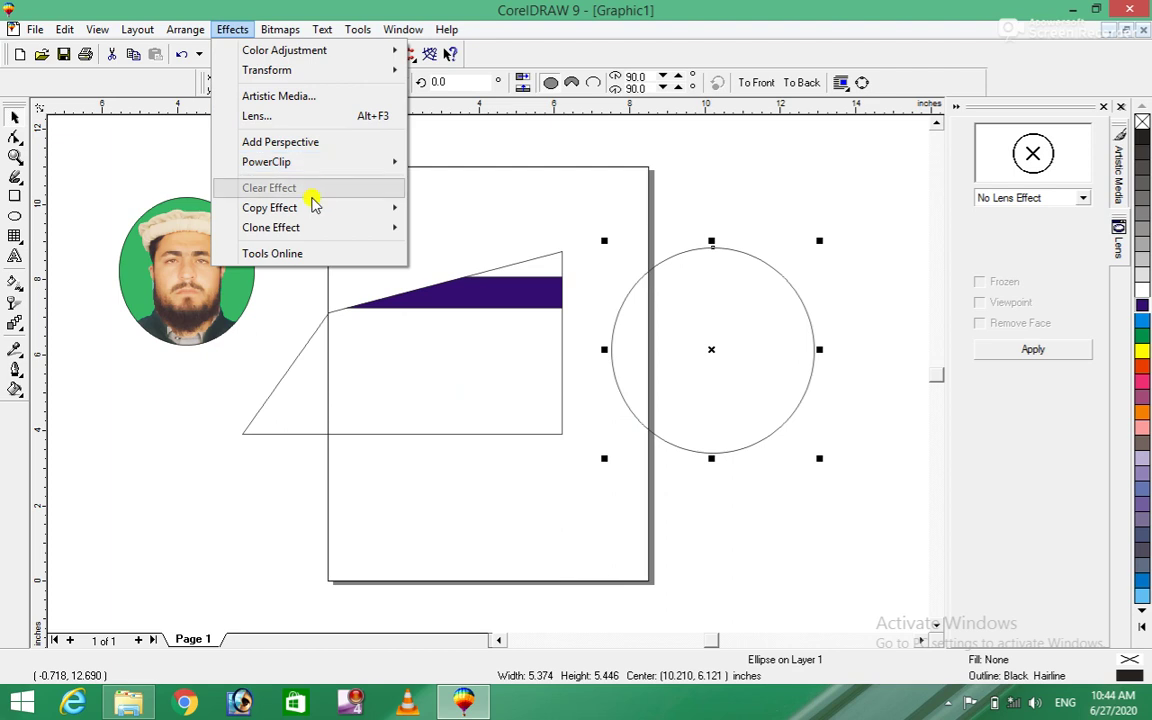
{"action": "mouse_move", "coordinate": [270, 208]}
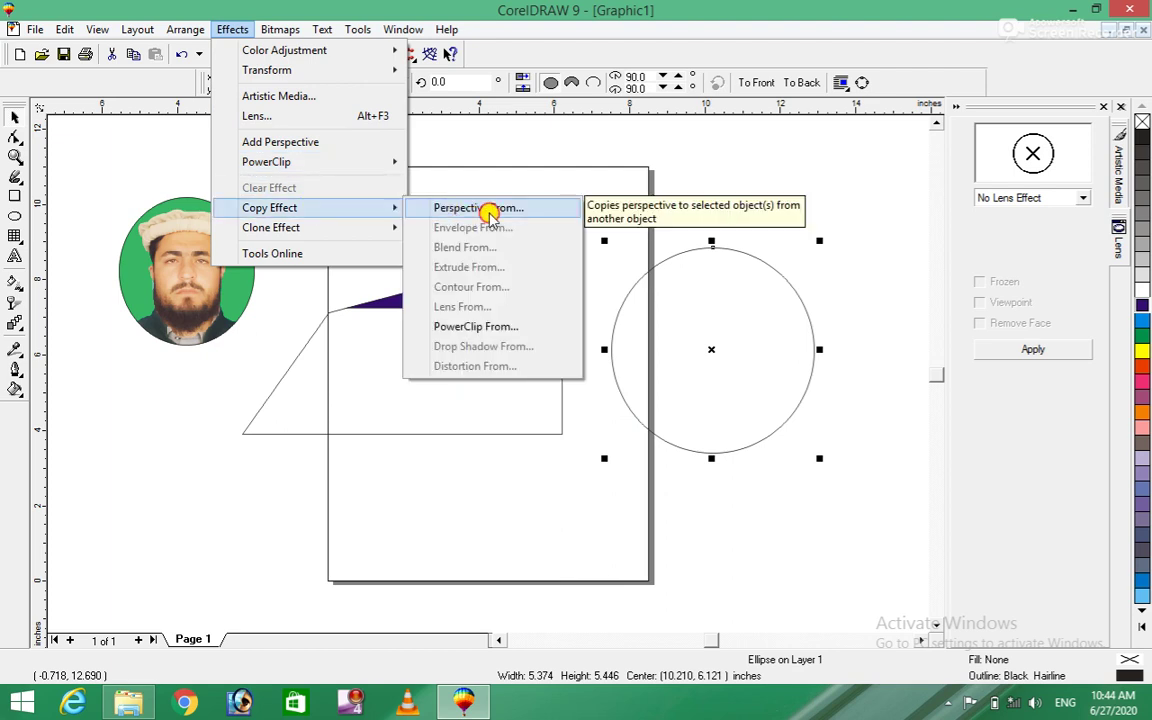
{"action": "left_click", "coordinate": [490, 212]}
{"action": "left_click", "coordinate": [470, 335]}
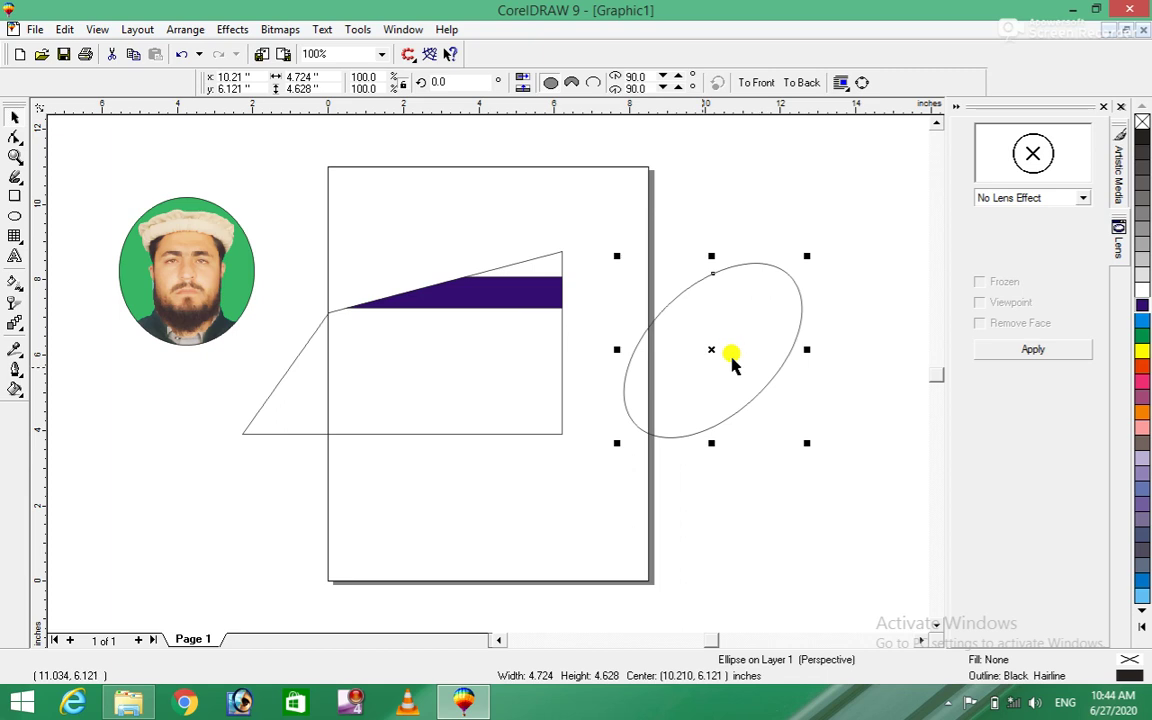
{"action": "left_click", "coordinate": [201, 278]}
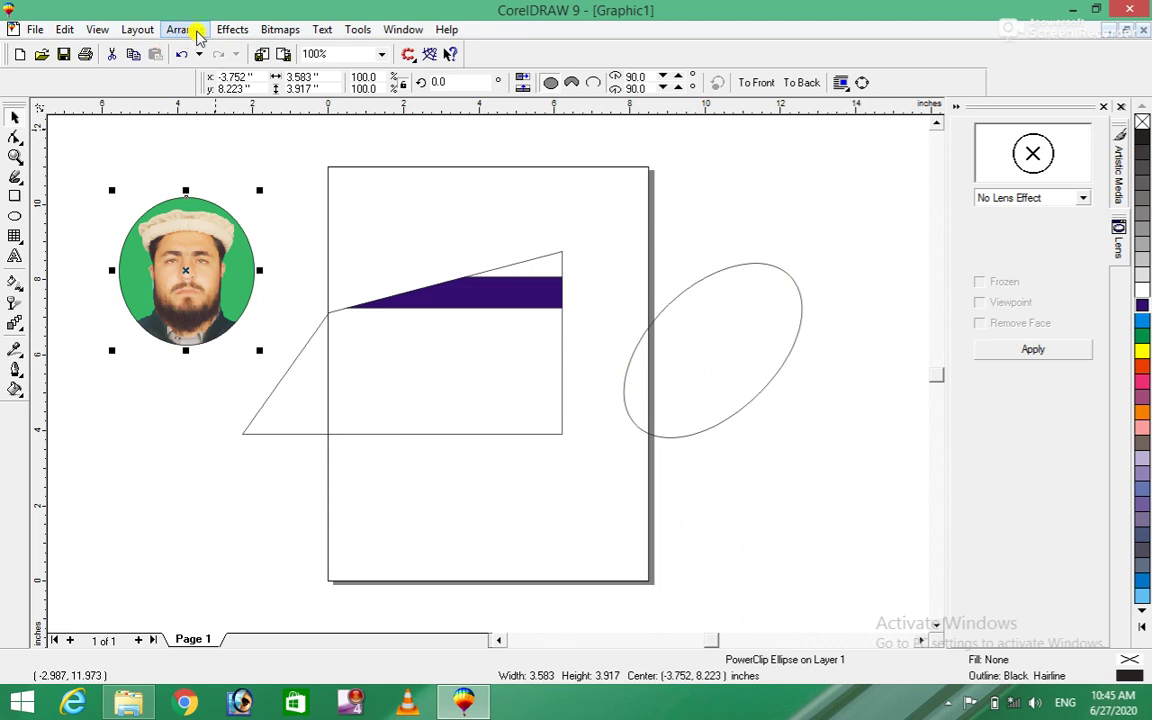
{"action": "left_click", "coordinate": [234, 29]}
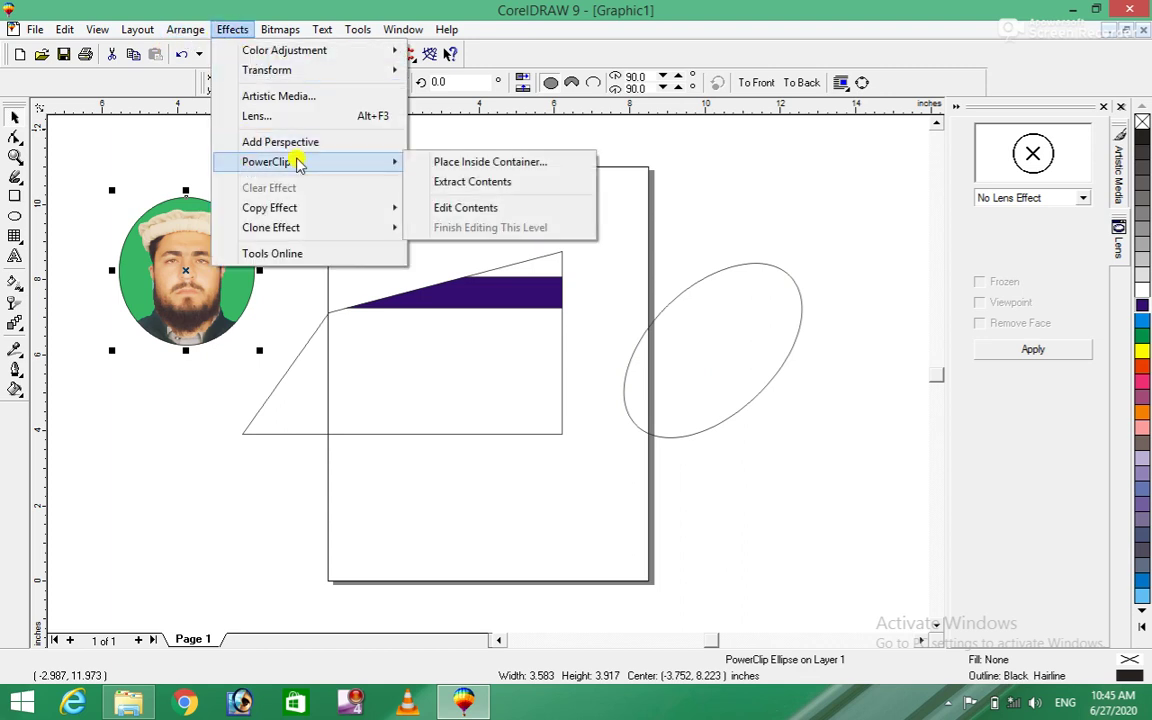
{"action": "mouse_move", "coordinate": [270, 208]}
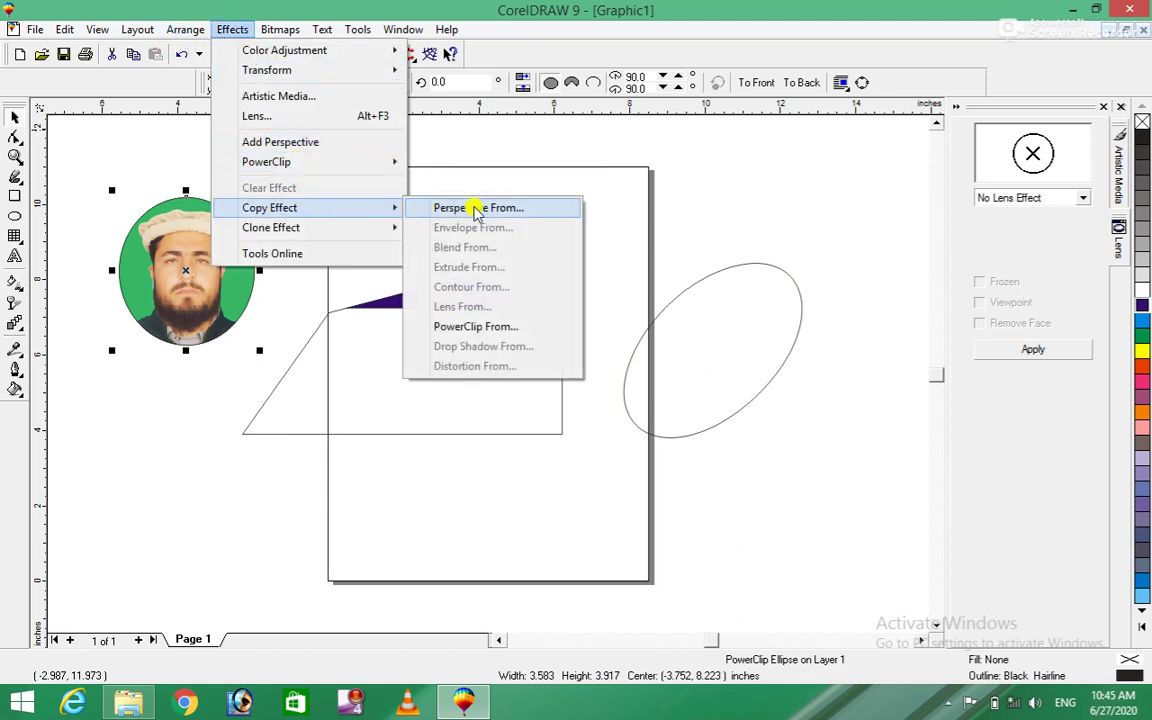
{"action": "left_click", "coordinate": [476, 208]}
{"action": "left_click", "coordinate": [292, 362]}
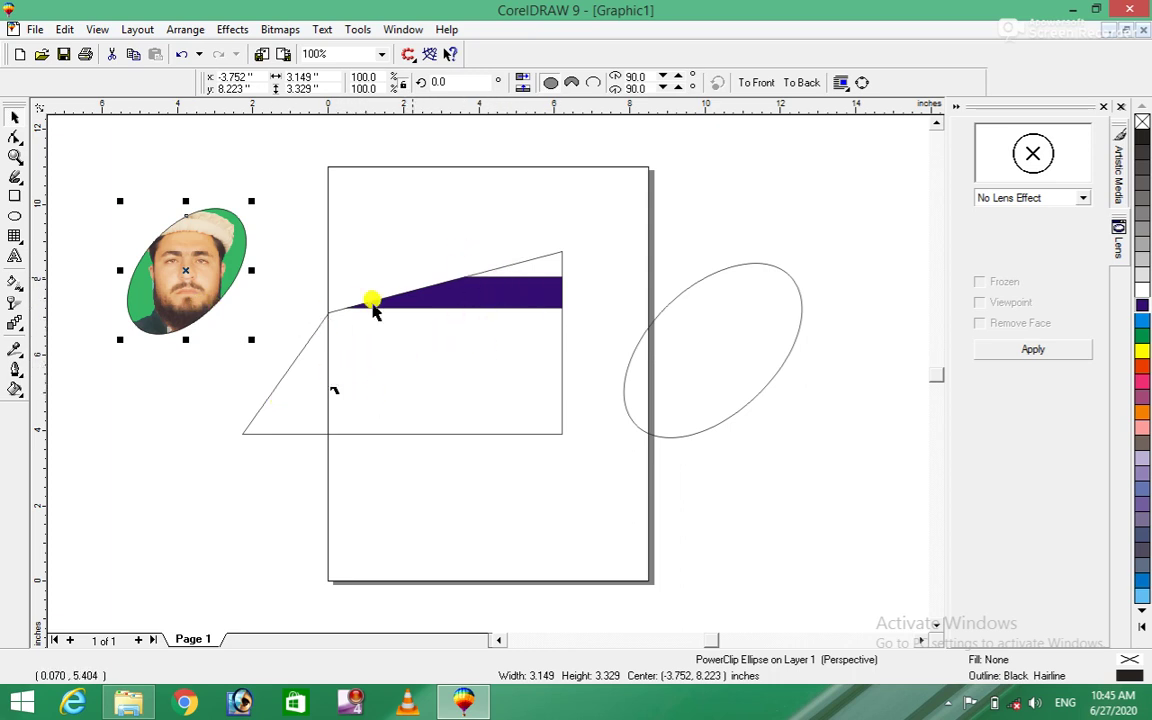
{"action": "left_click", "coordinate": [232, 29]}
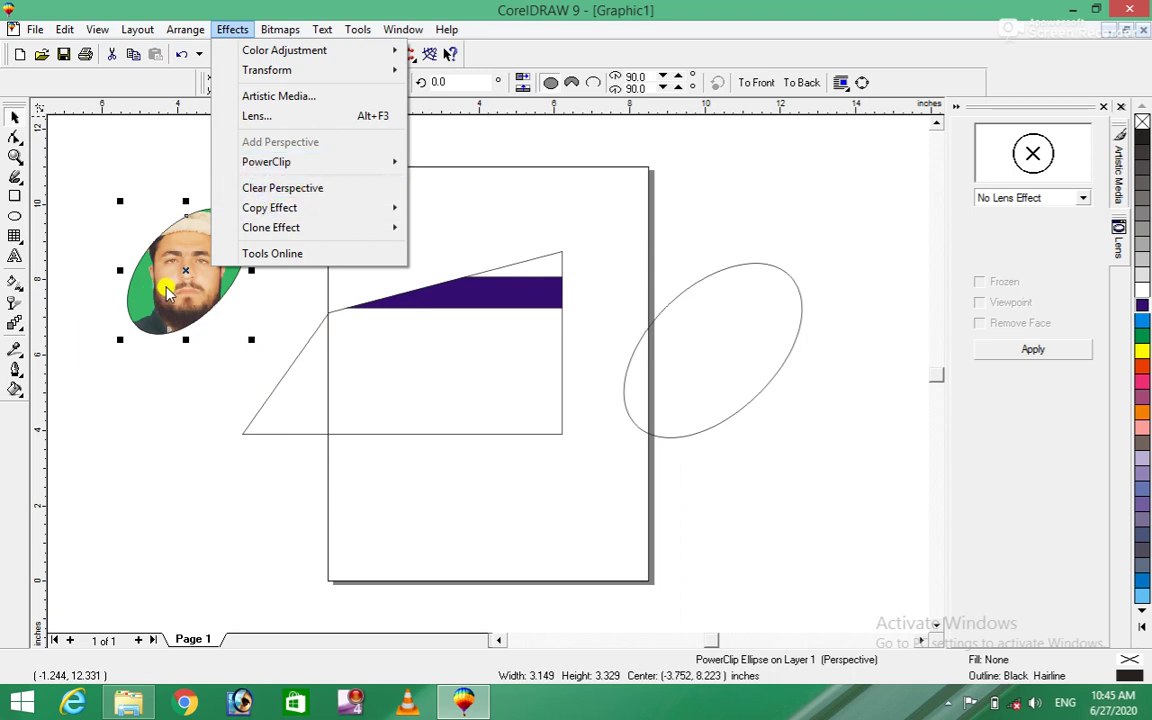
{"action": "left_click", "coordinate": [302, 187]}
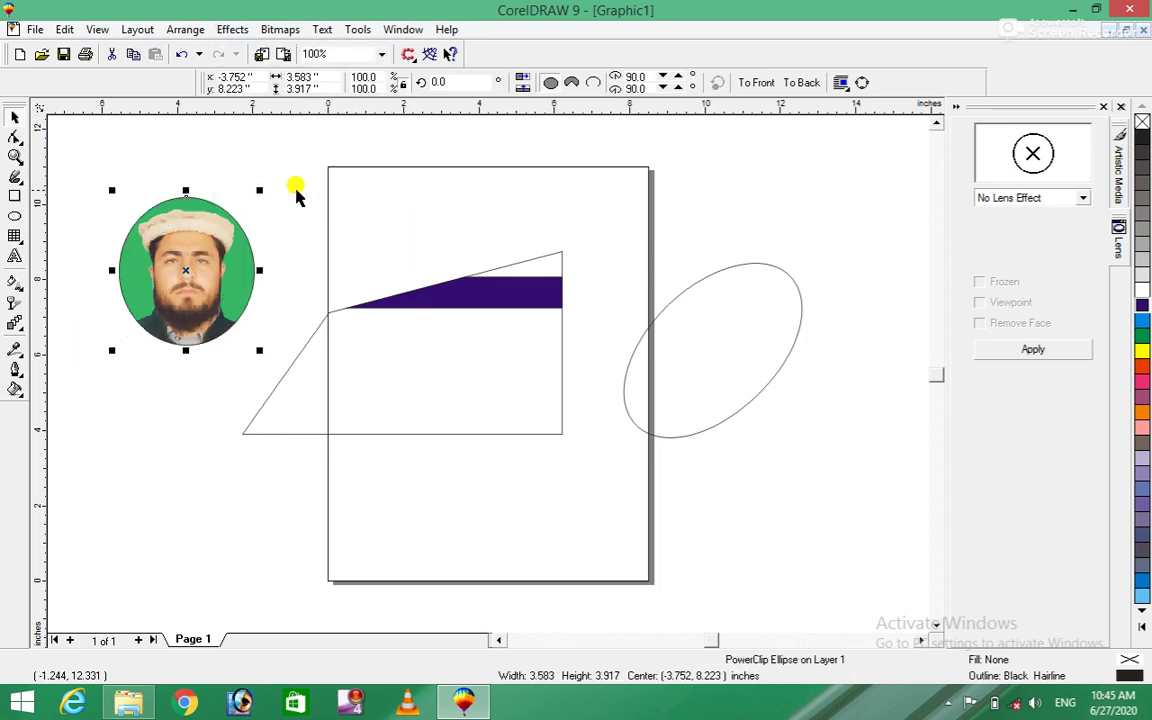
{"action": "left_click", "coordinate": [233, 30]}
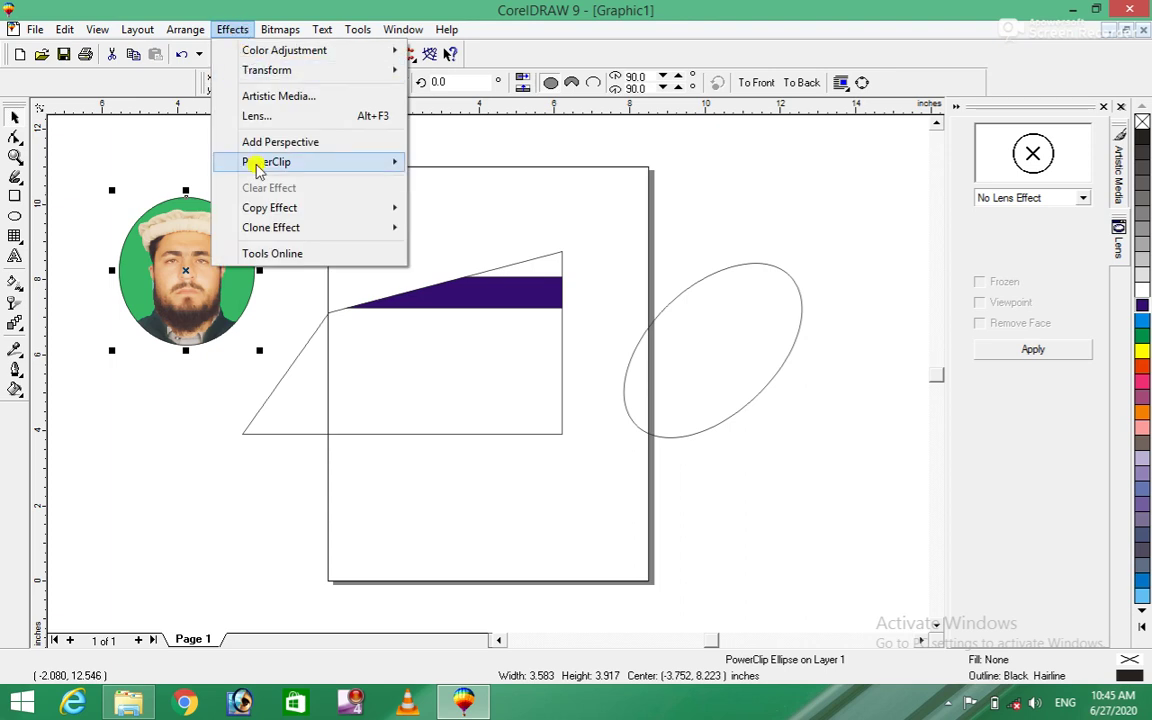
{"action": "mouse_move", "coordinate": [271, 228]}
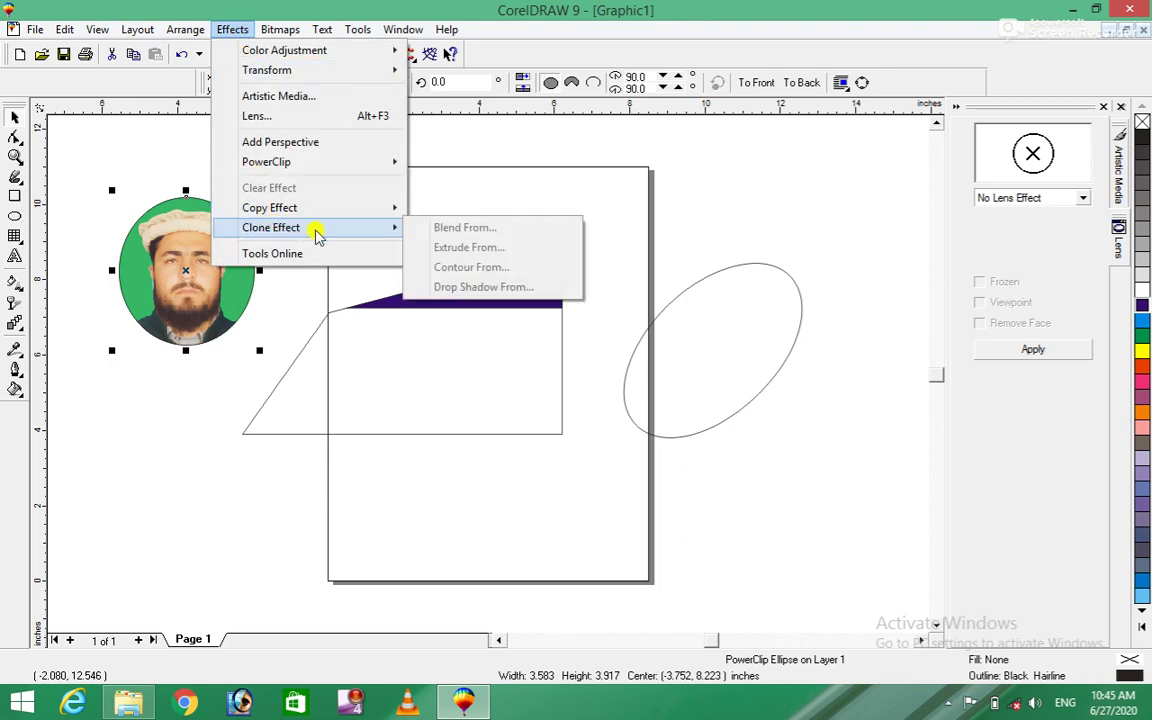
{"action": "left_click", "coordinate": [372, 335]}
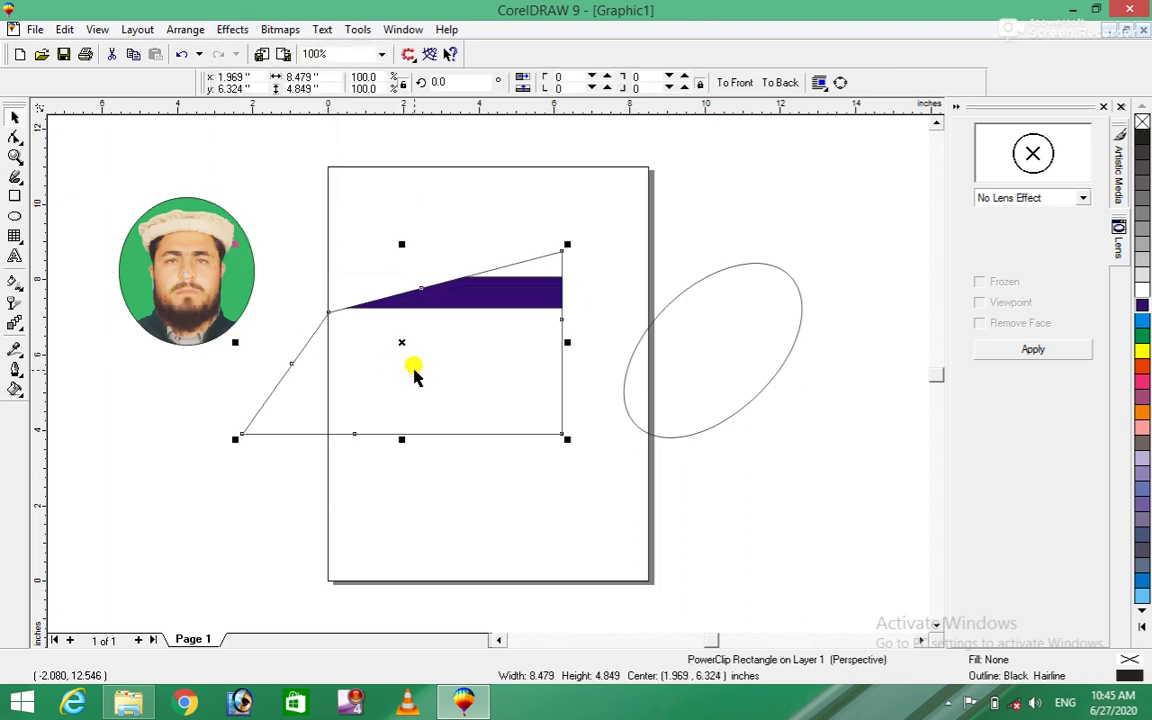
- Clear the perspective from the blue-bar rectangle and move it up and to the right
{"action": "left_click", "coordinate": [230, 29]}
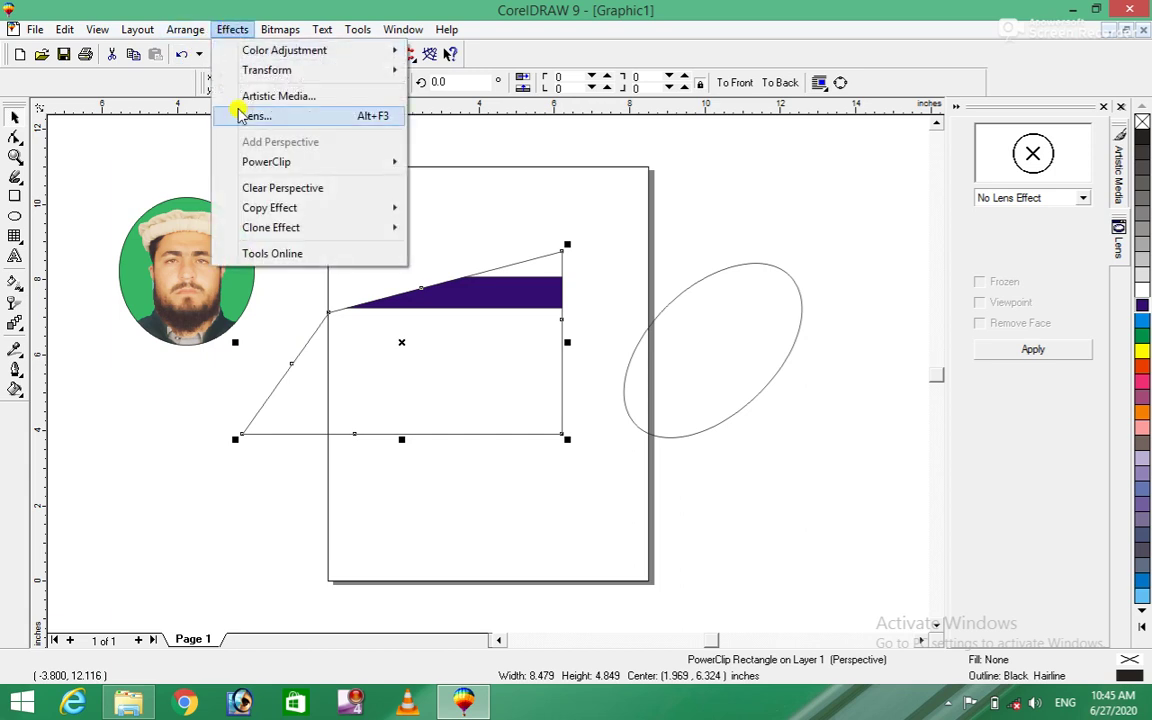
{"action": "mouse_move", "coordinate": [271, 227]}
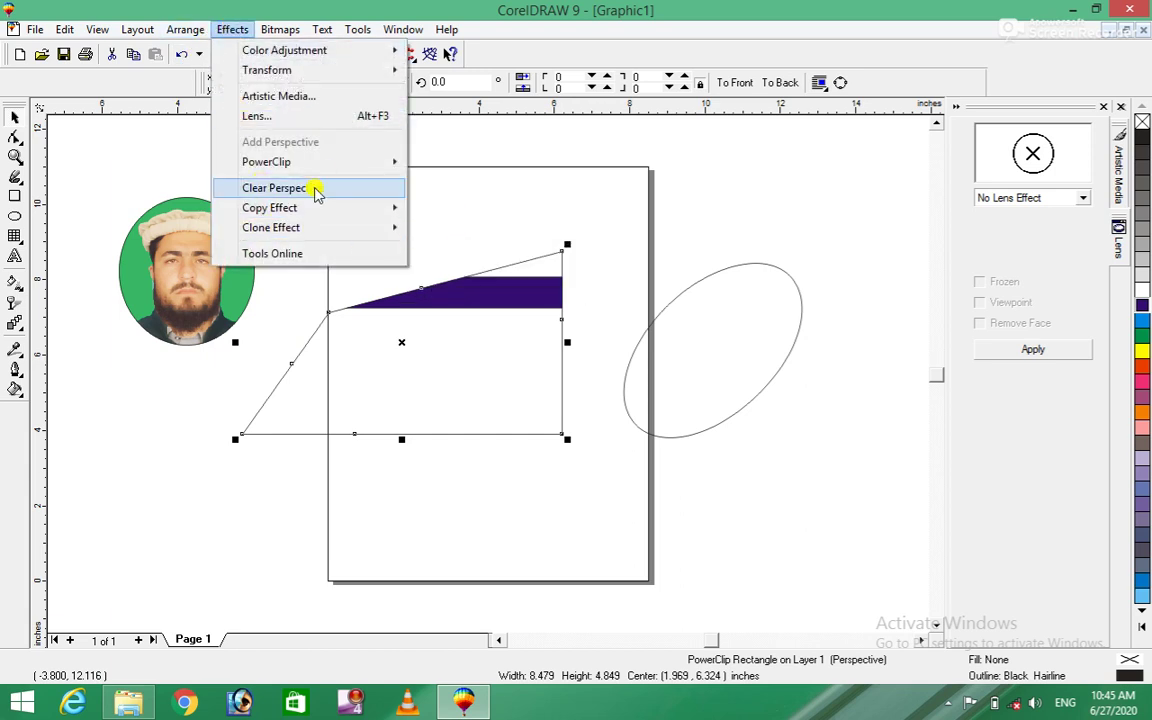
{"action": "left_click", "coordinate": [312, 188]}
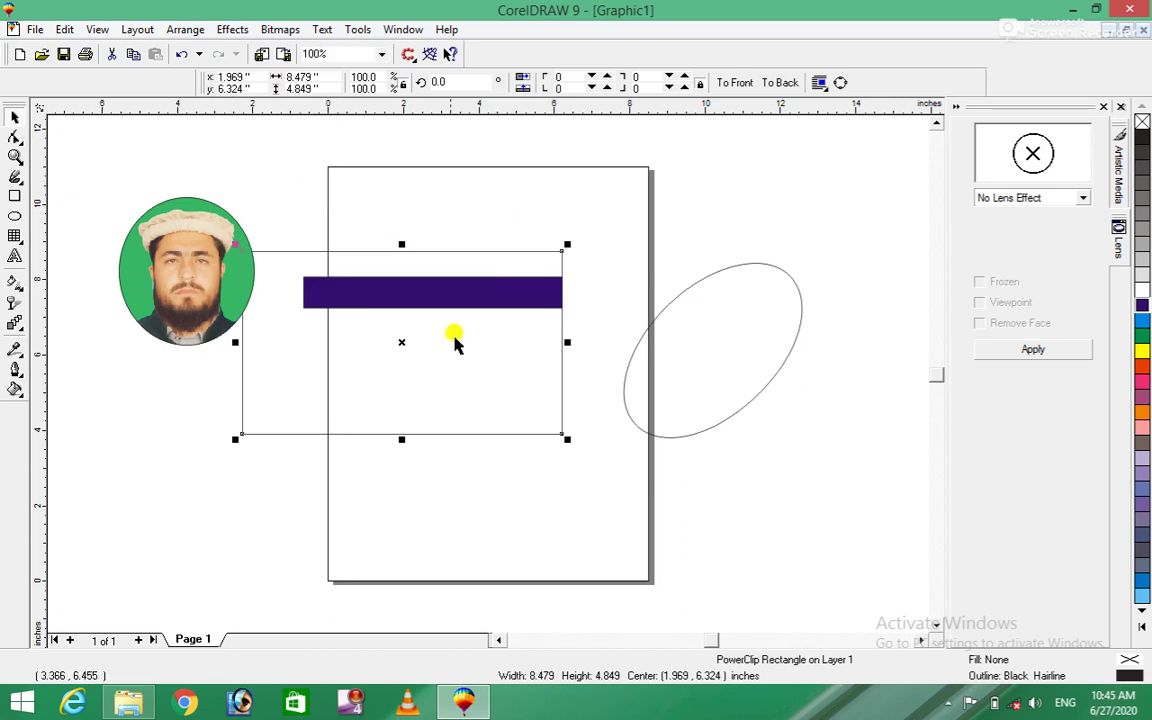
{"action": "left_click_drag", "start_coordinate": [393, 333], "coordinate": [447, 311]}
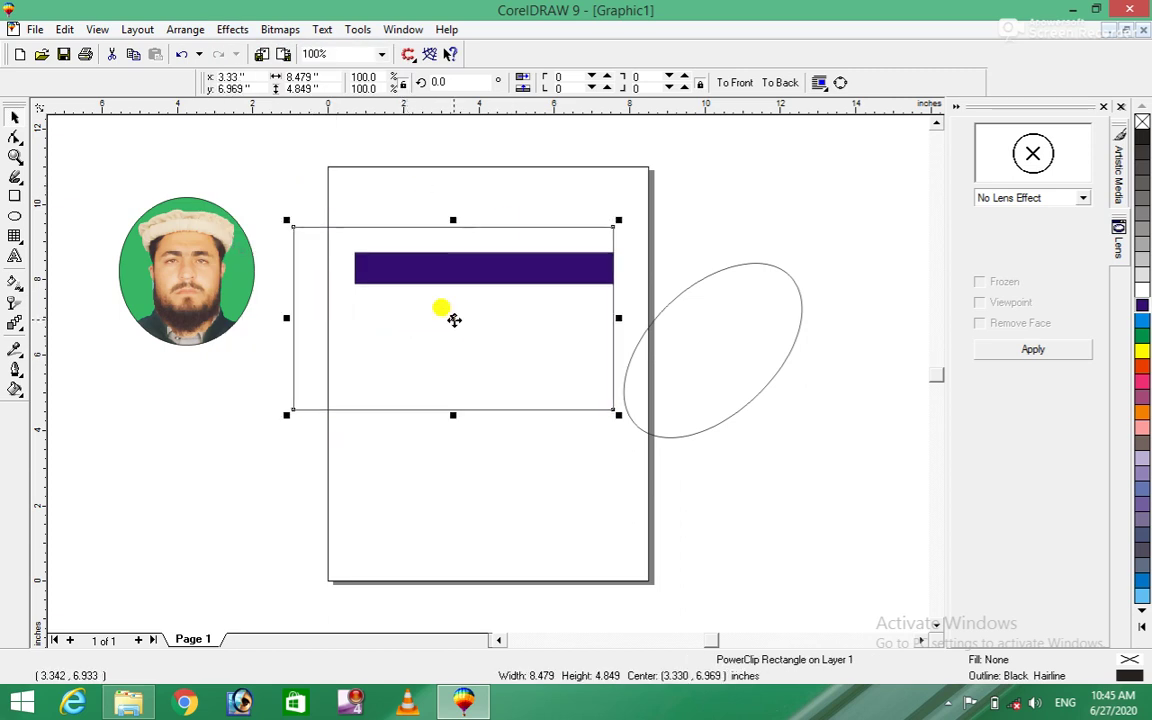
{"action": "left_click", "coordinate": [238, 29]}
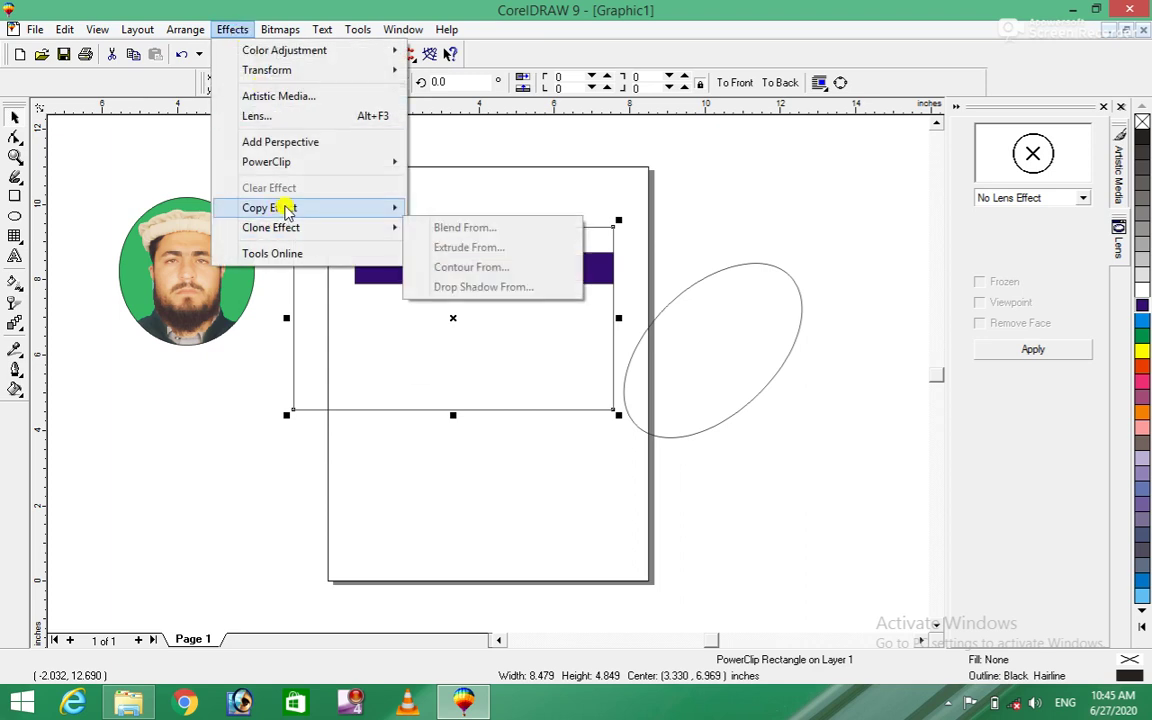
{"action": "mouse_move", "coordinate": [270, 208]}
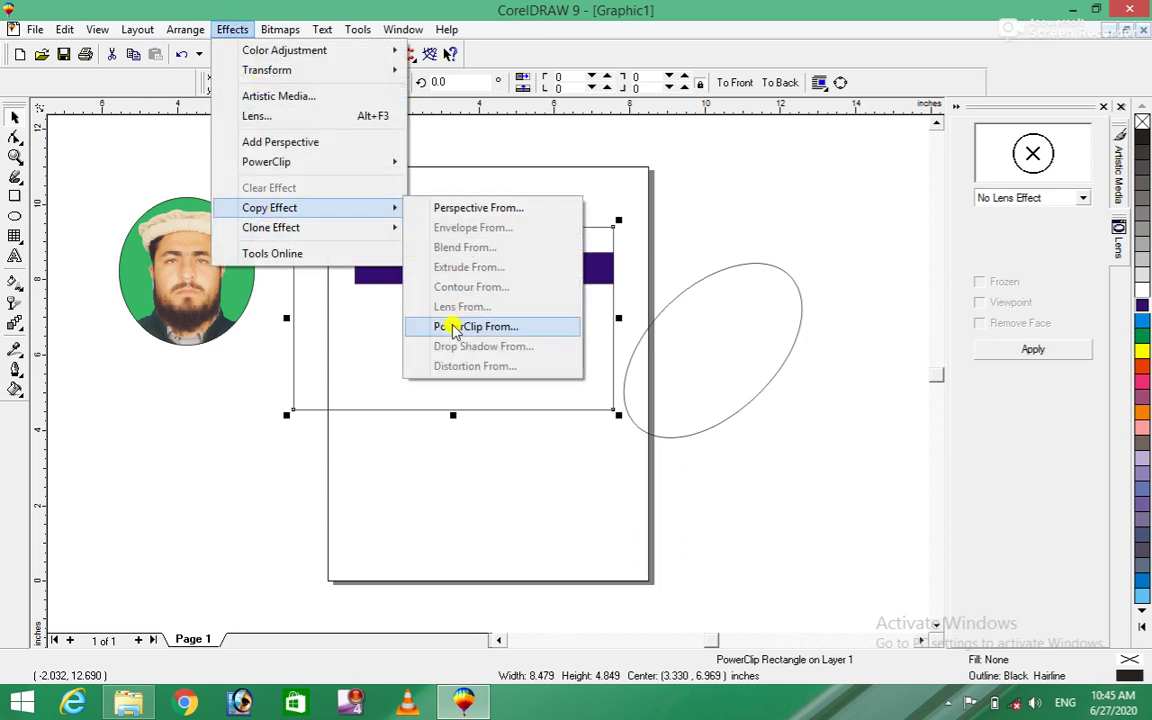
- Copy the PowerClip from the portrait oval into the blue-bar rectangle, dismissing the can't-copy warnings
{"action": "left_click", "coordinate": [450, 326]}
{"action": "left_click", "coordinate": [668, 340]}
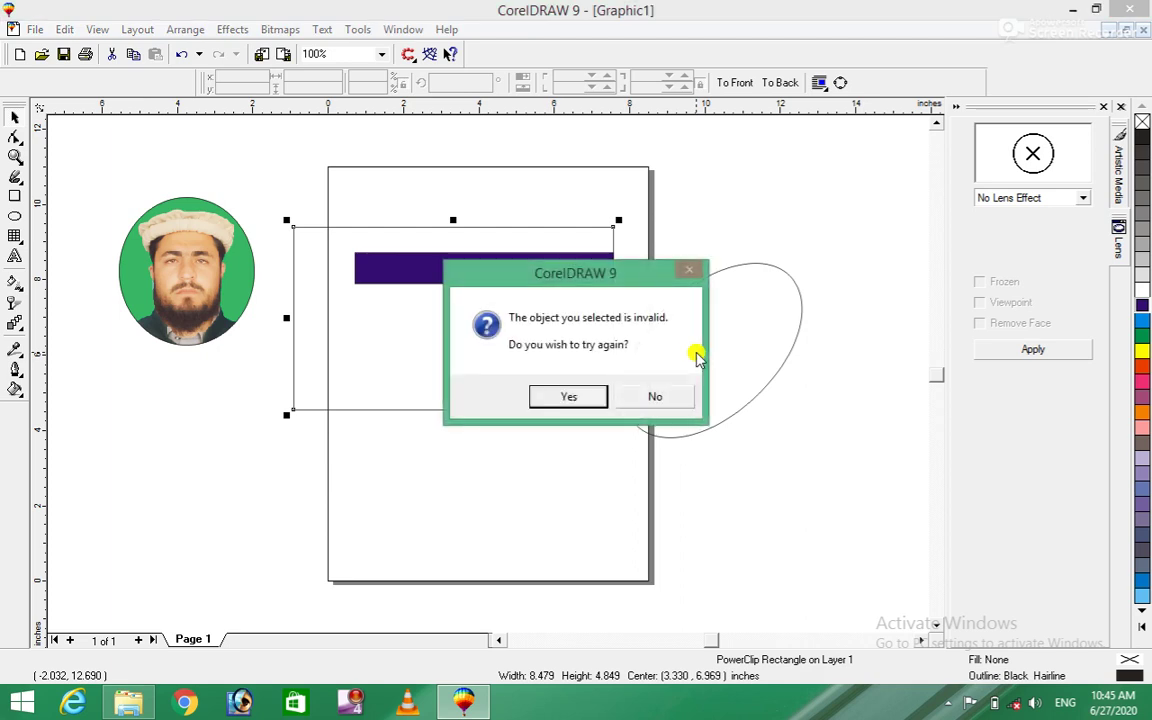
{"action": "left_click", "coordinate": [580, 396]}
{"action": "left_click", "coordinate": [410, 364]}
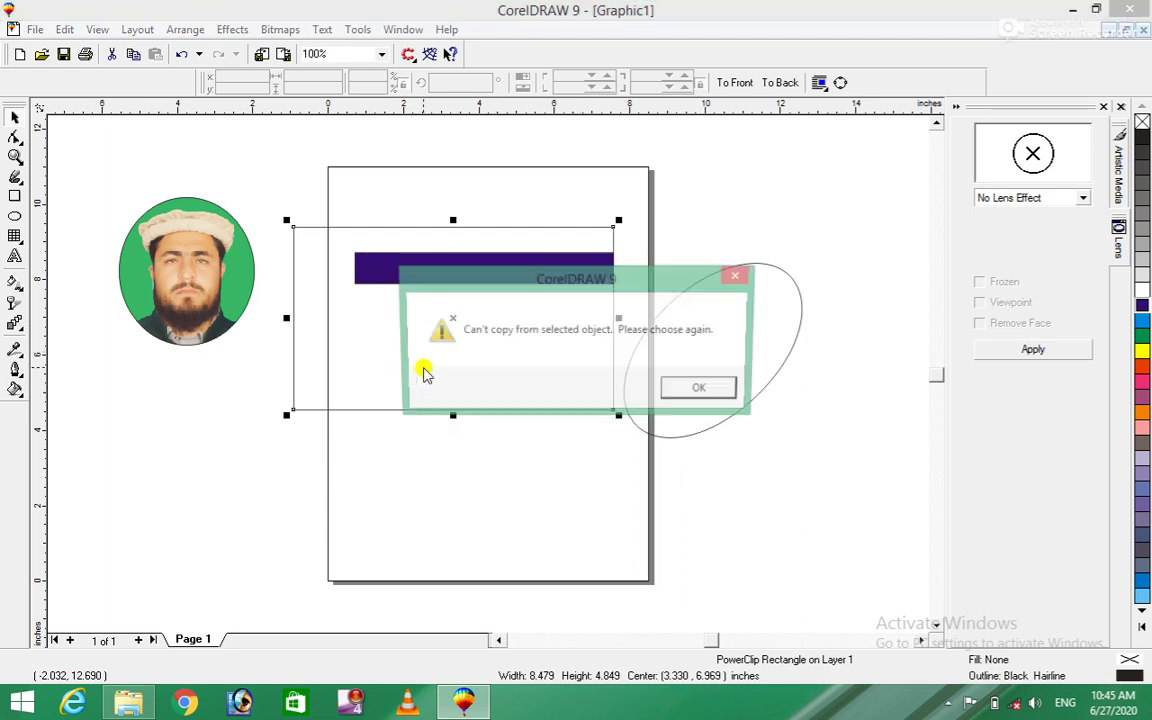
{"action": "left_click", "coordinate": [722, 395]}
{"action": "left_click", "coordinate": [386, 276]}
{"action": "left_click", "coordinate": [705, 390]}
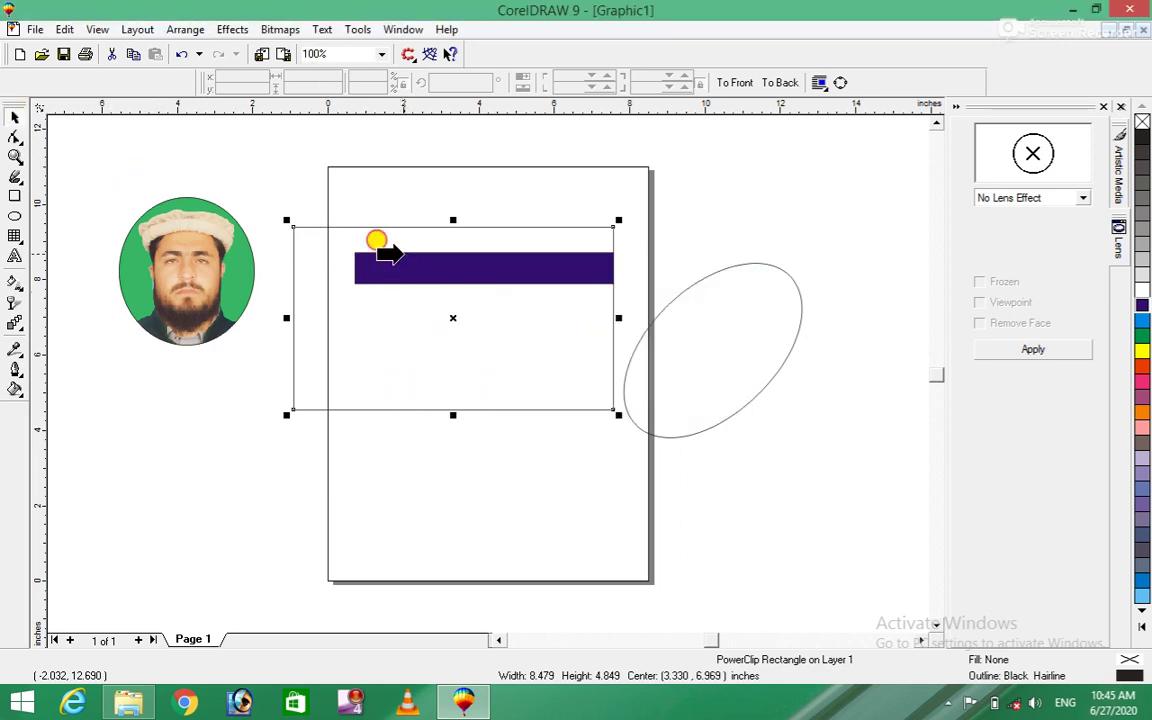
{"action": "left_click", "coordinate": [377, 242]}
{"action": "left_click", "coordinate": [700, 390]}
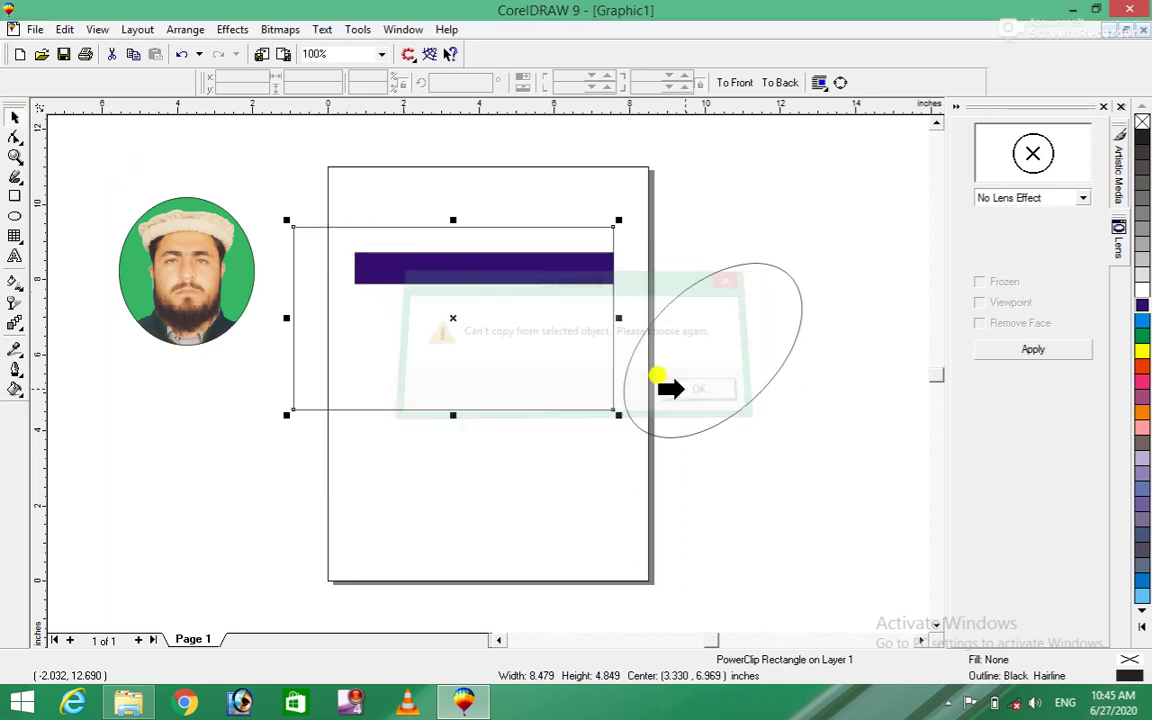
{"action": "left_click", "coordinate": [183, 270]}
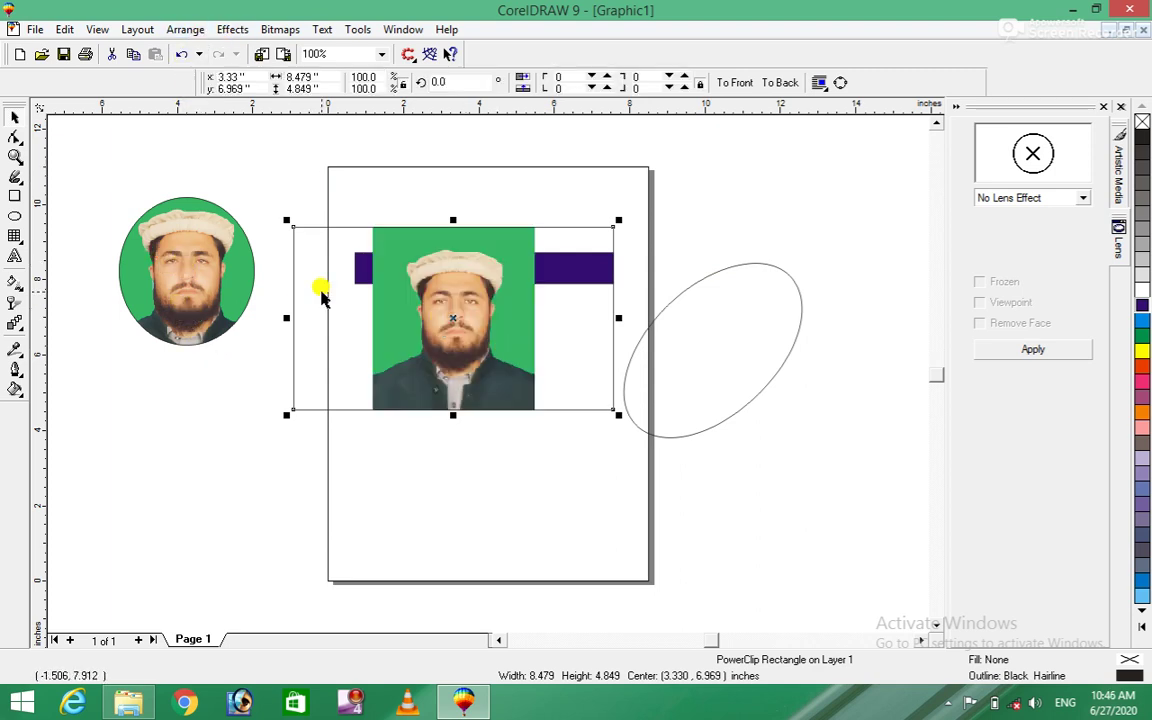
- Open Corel's Tools Online web page from Effects, then close the browser
{"action": "left_click", "coordinate": [234, 27]}
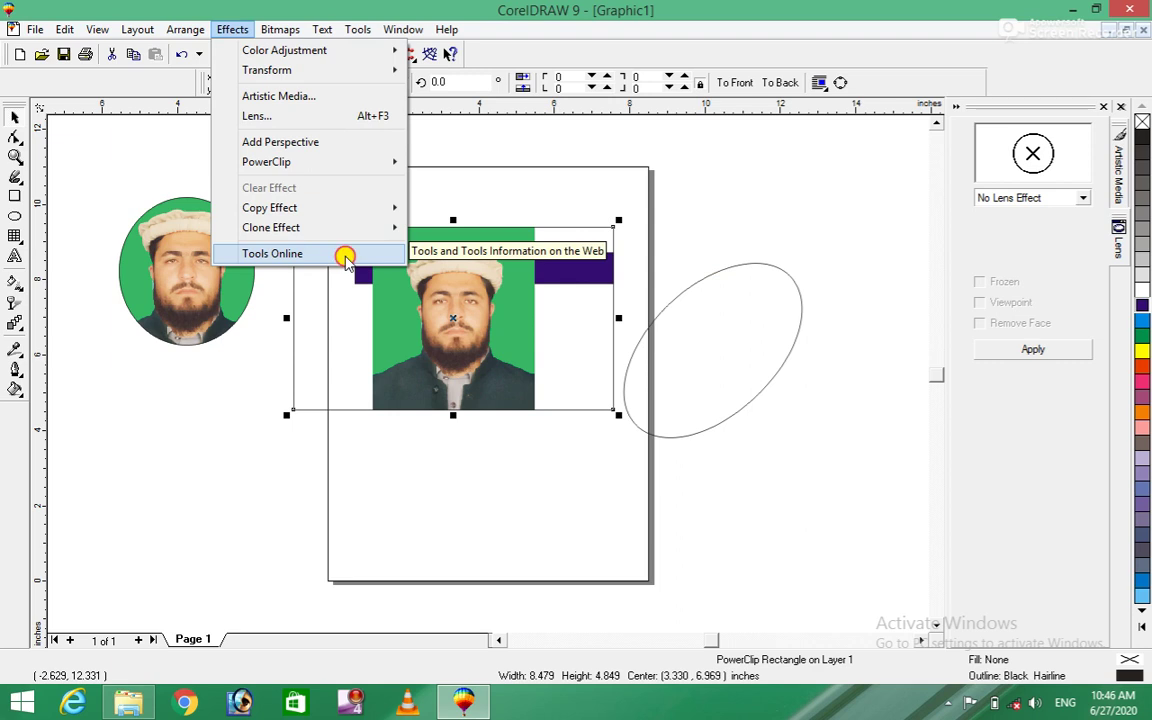
{"action": "left_click", "coordinate": [344, 256]}
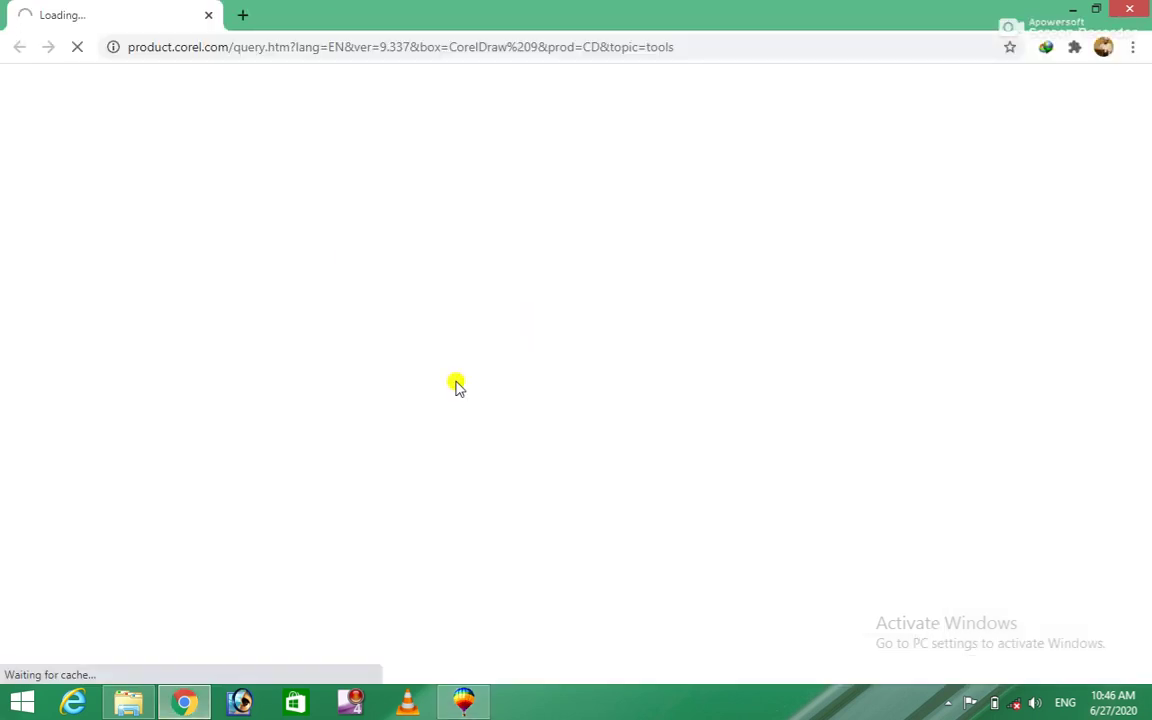
{"action": "left_click", "coordinate": [1133, 12]}
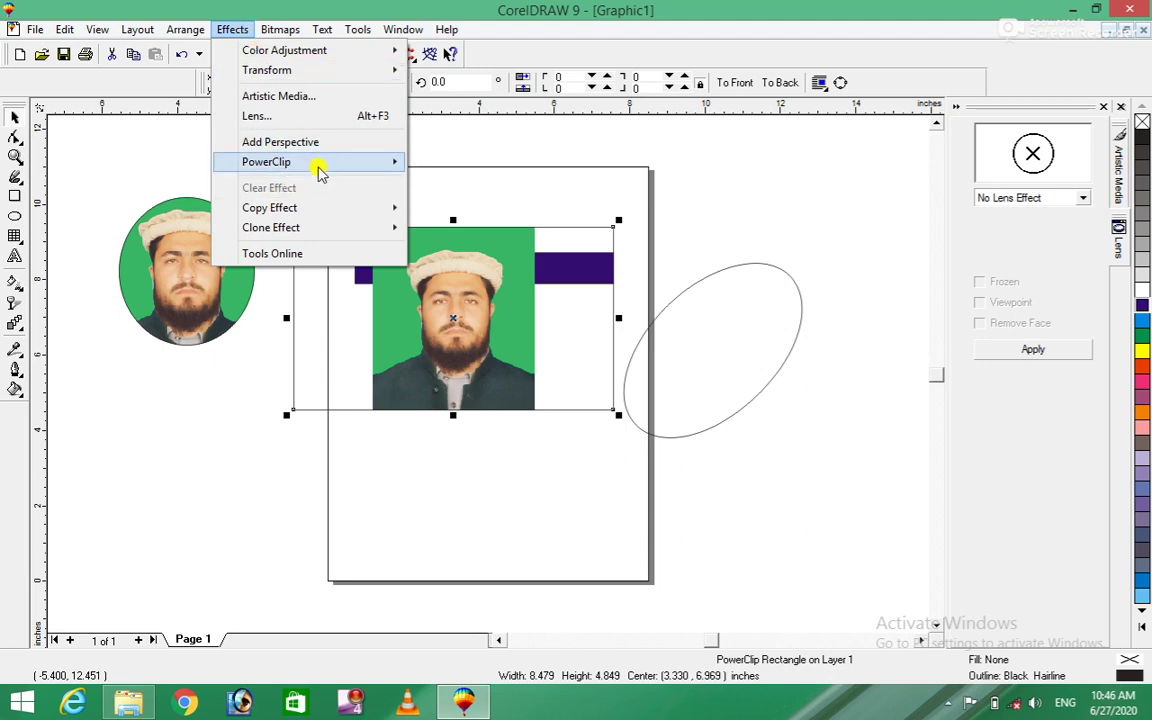
{"action": "mouse_move", "coordinate": [270, 208]}
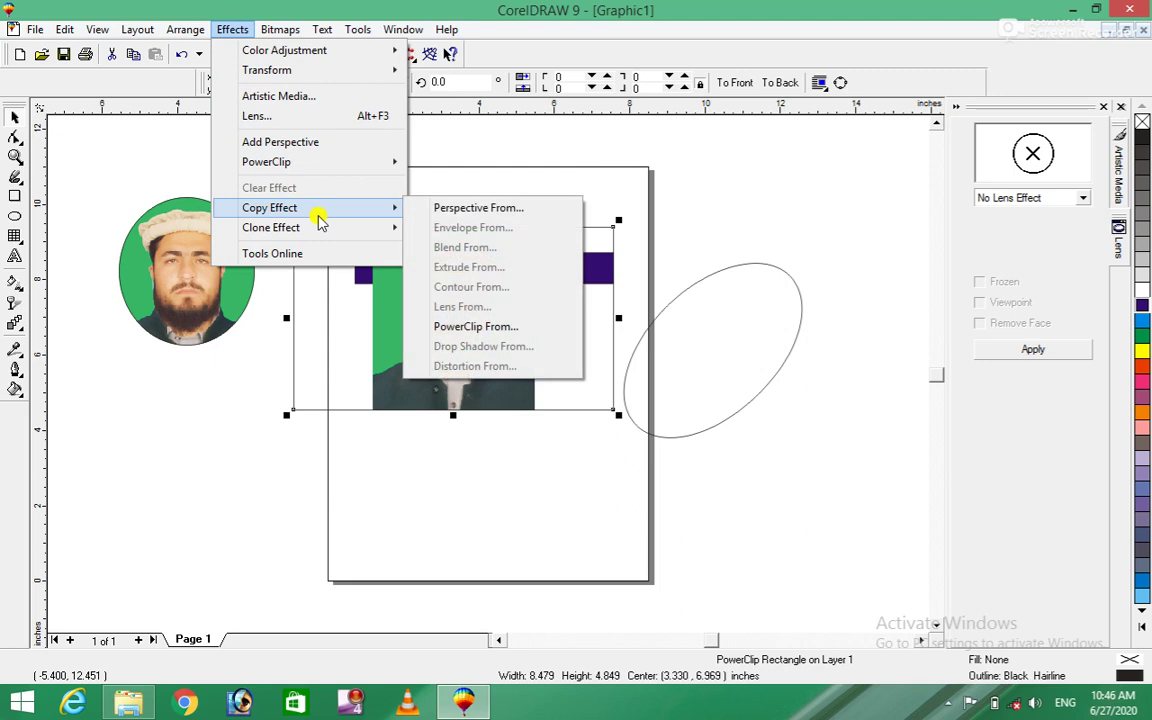
- Dismiss the Effects menu on the empty canvas without applying anything
{"action": "left_click", "coordinate": [763, 183]}
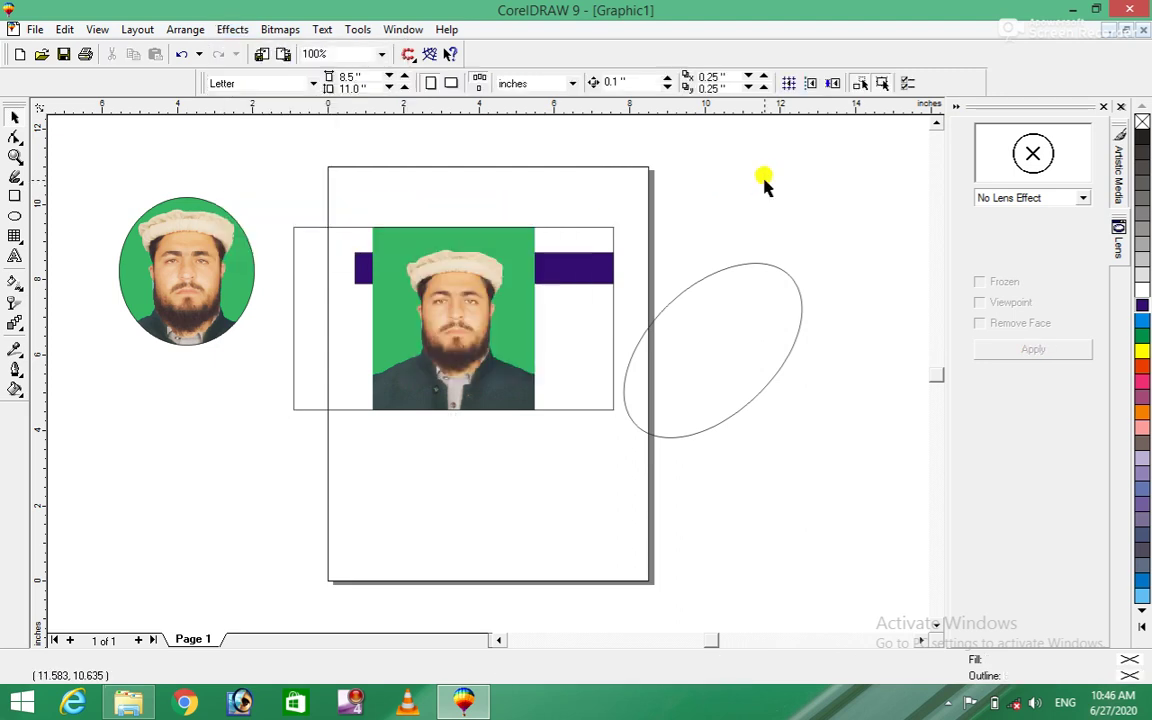